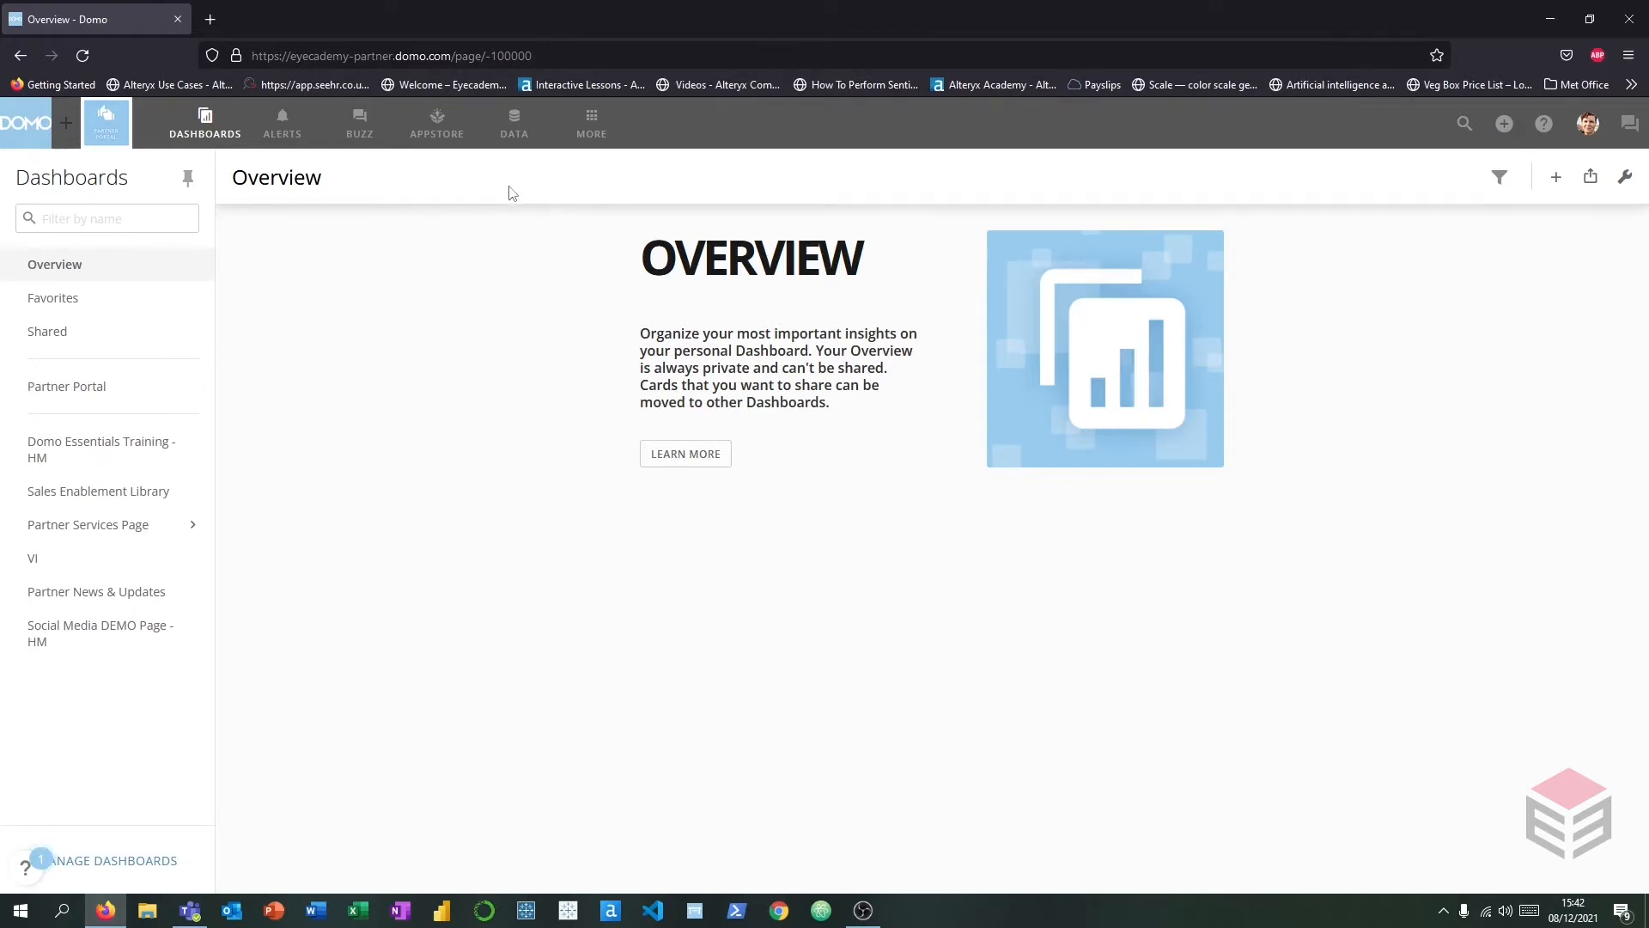
# Open the Google Analytics UM - HM dataset from the list of datasets in the data center.
pyautogui.click(510, 129)
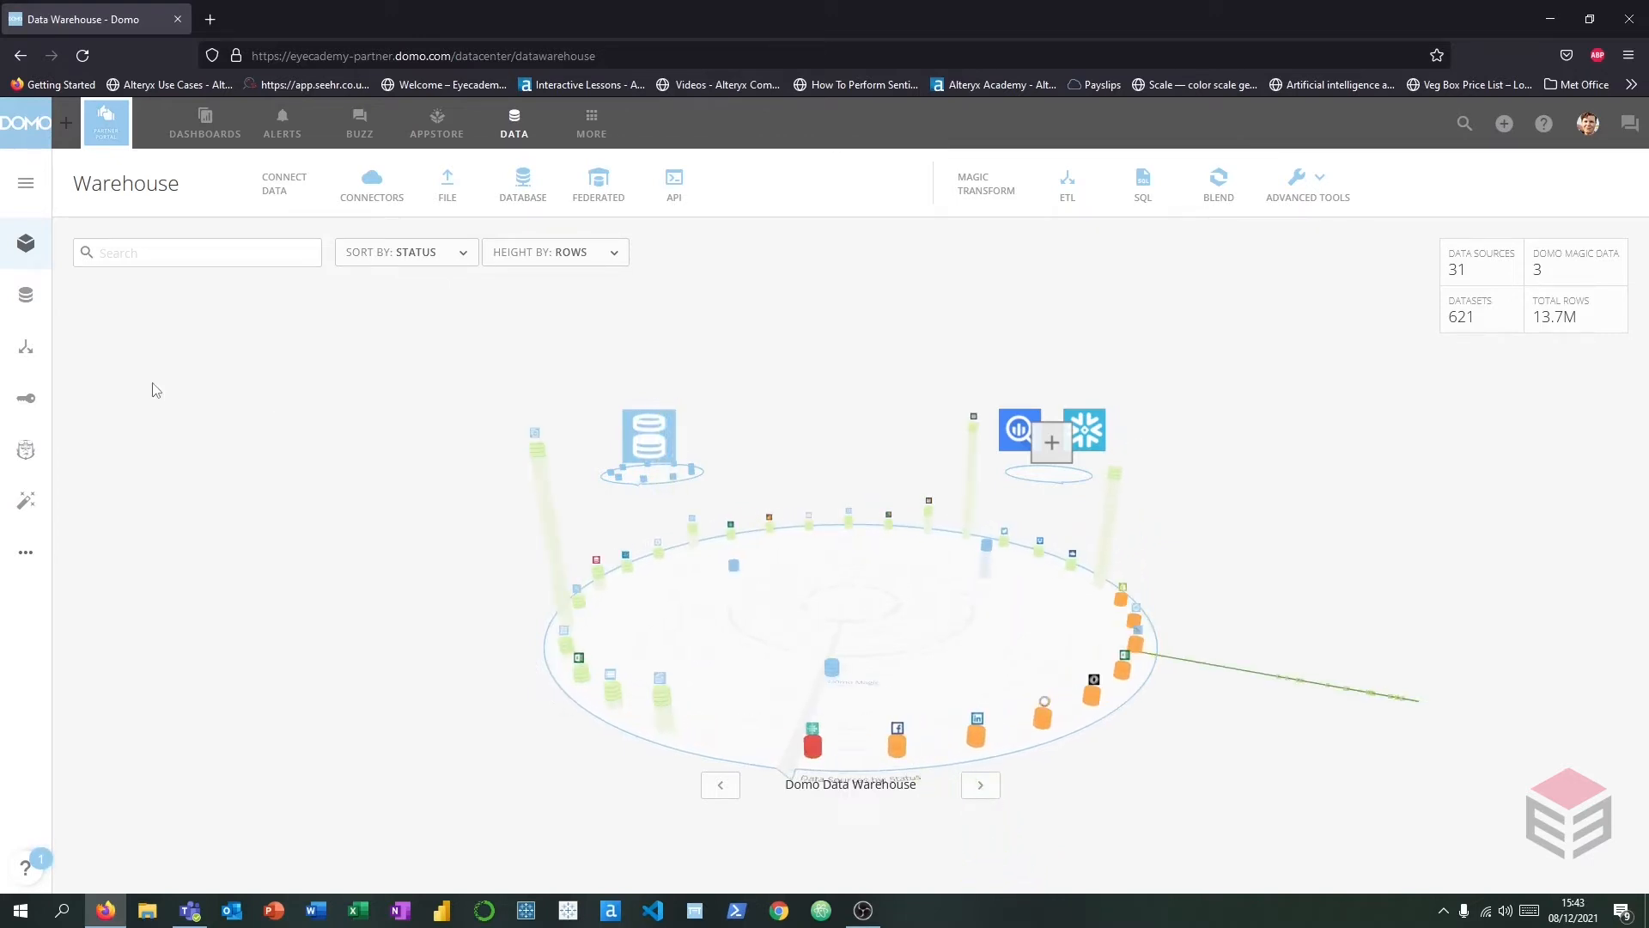
pyautogui.click(26, 295)
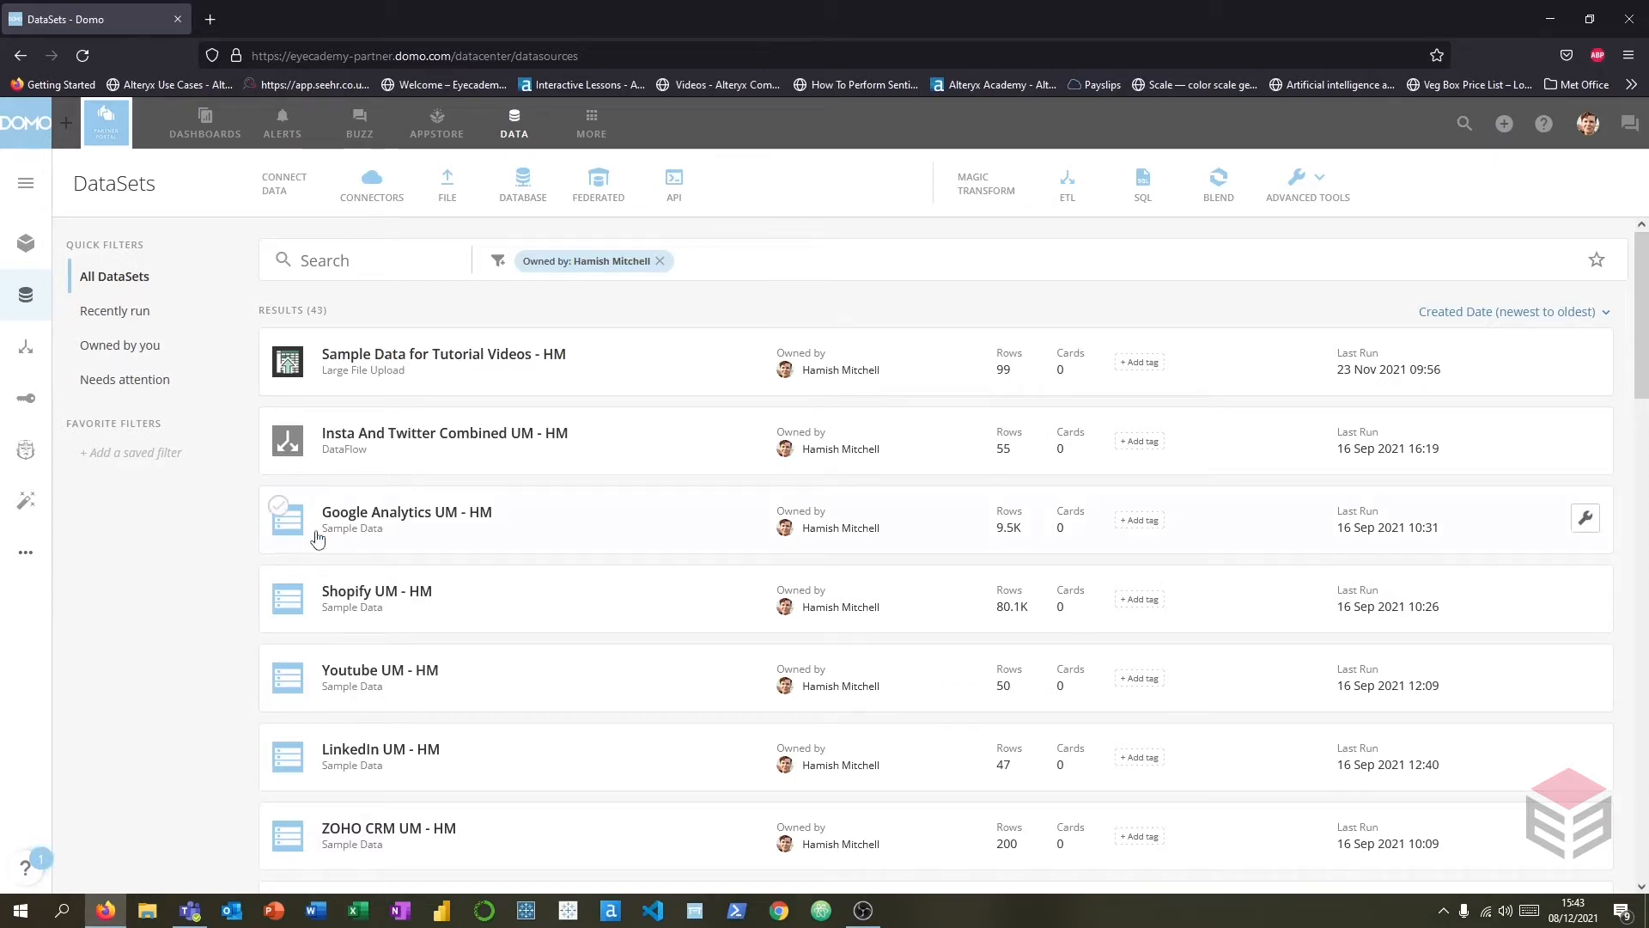
pyautogui.click(418, 535)
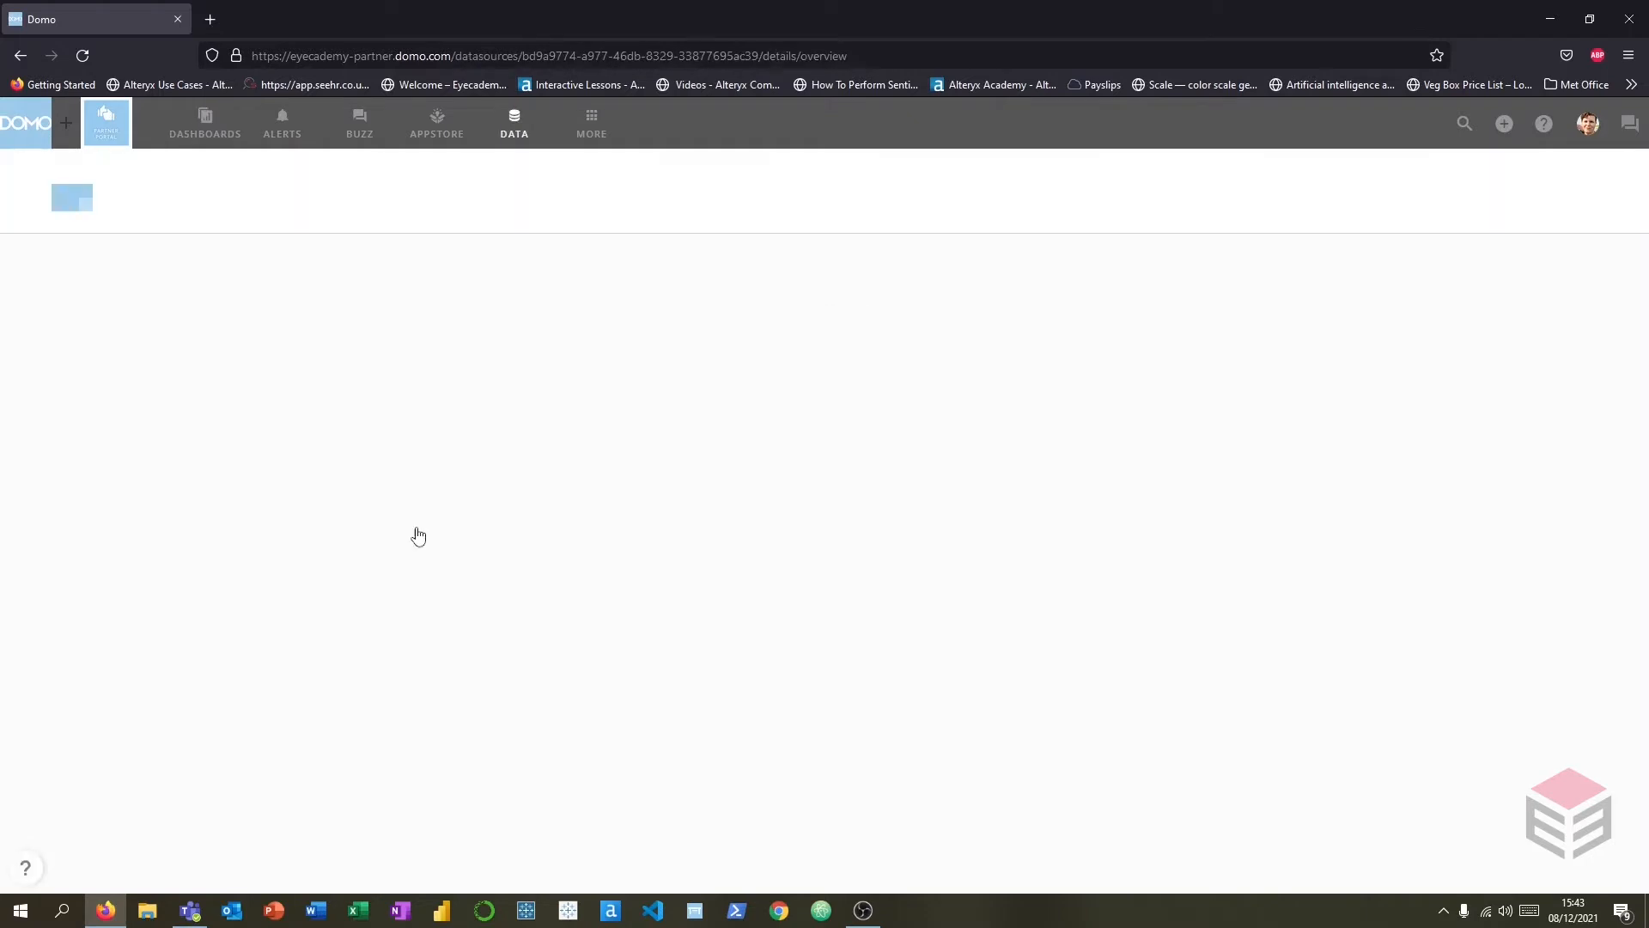
# Review the dataset's data, cards, settings, history, PDP and alerts, and return to the dataset list.
pyautogui.click(614, 190)
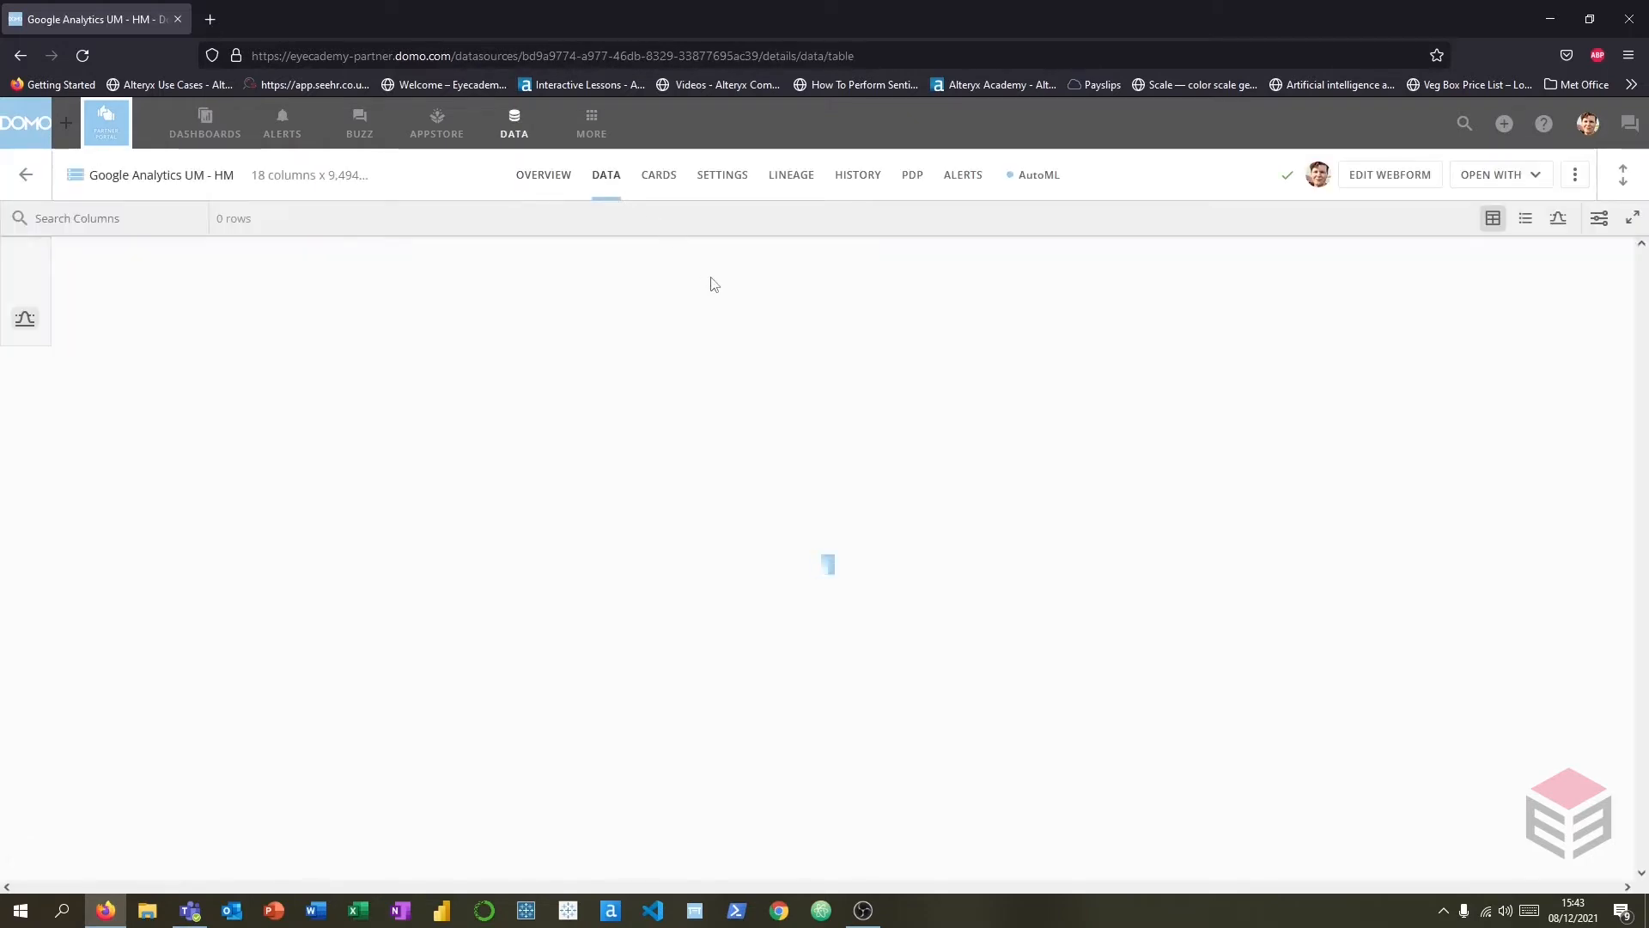
pyautogui.click(647, 182)
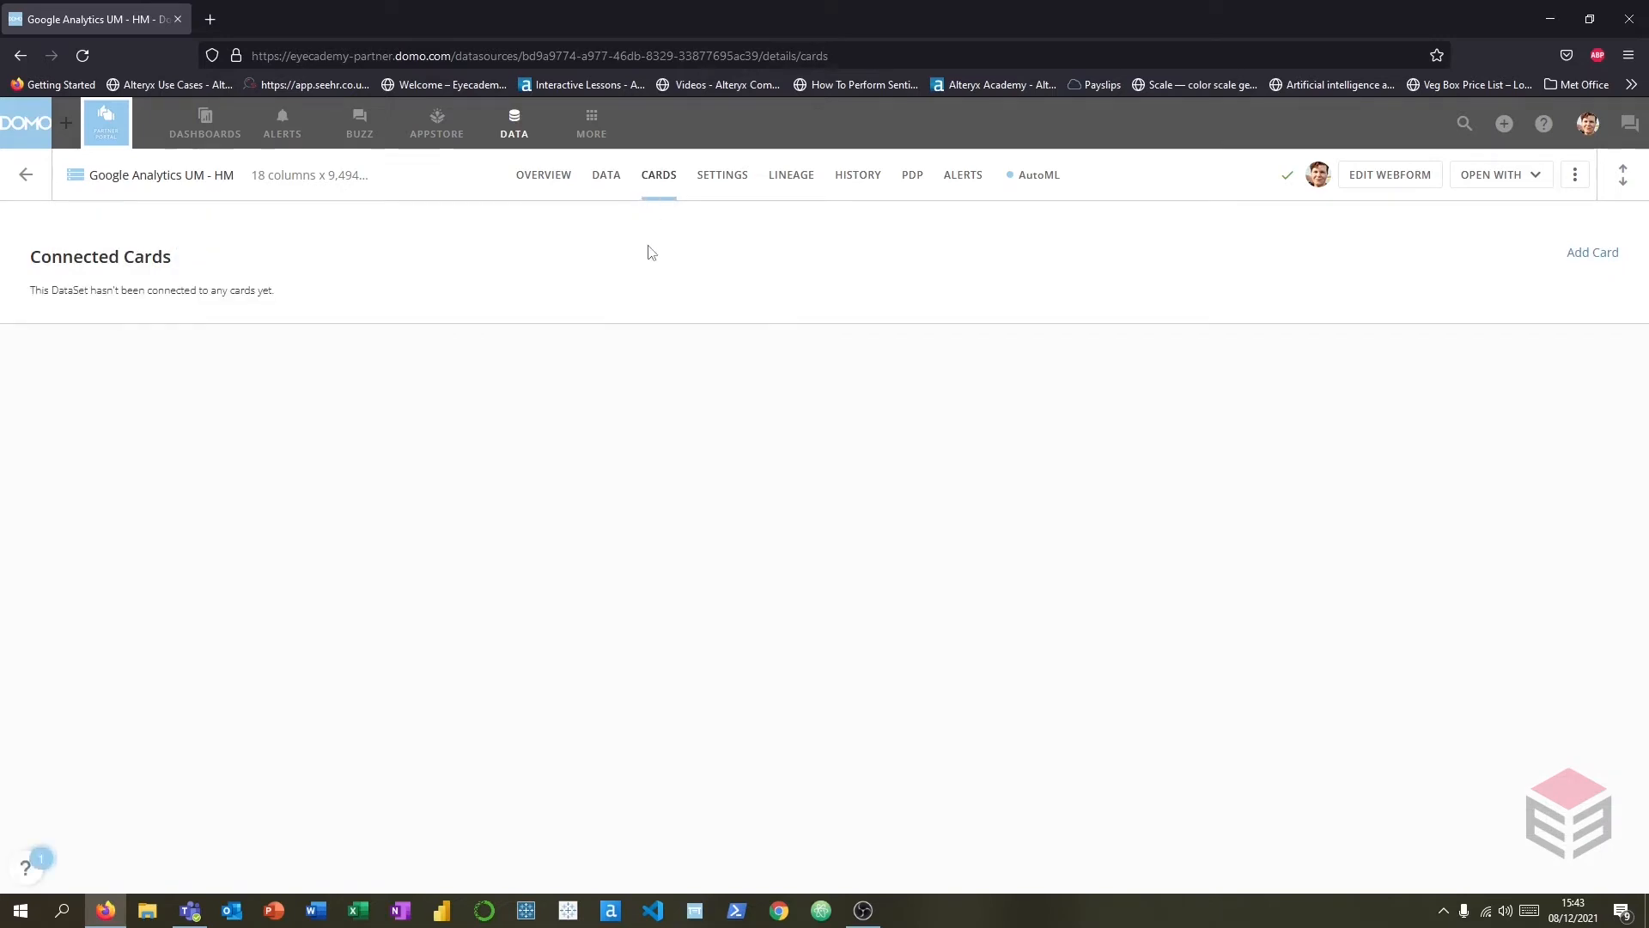
pyautogui.click(712, 184)
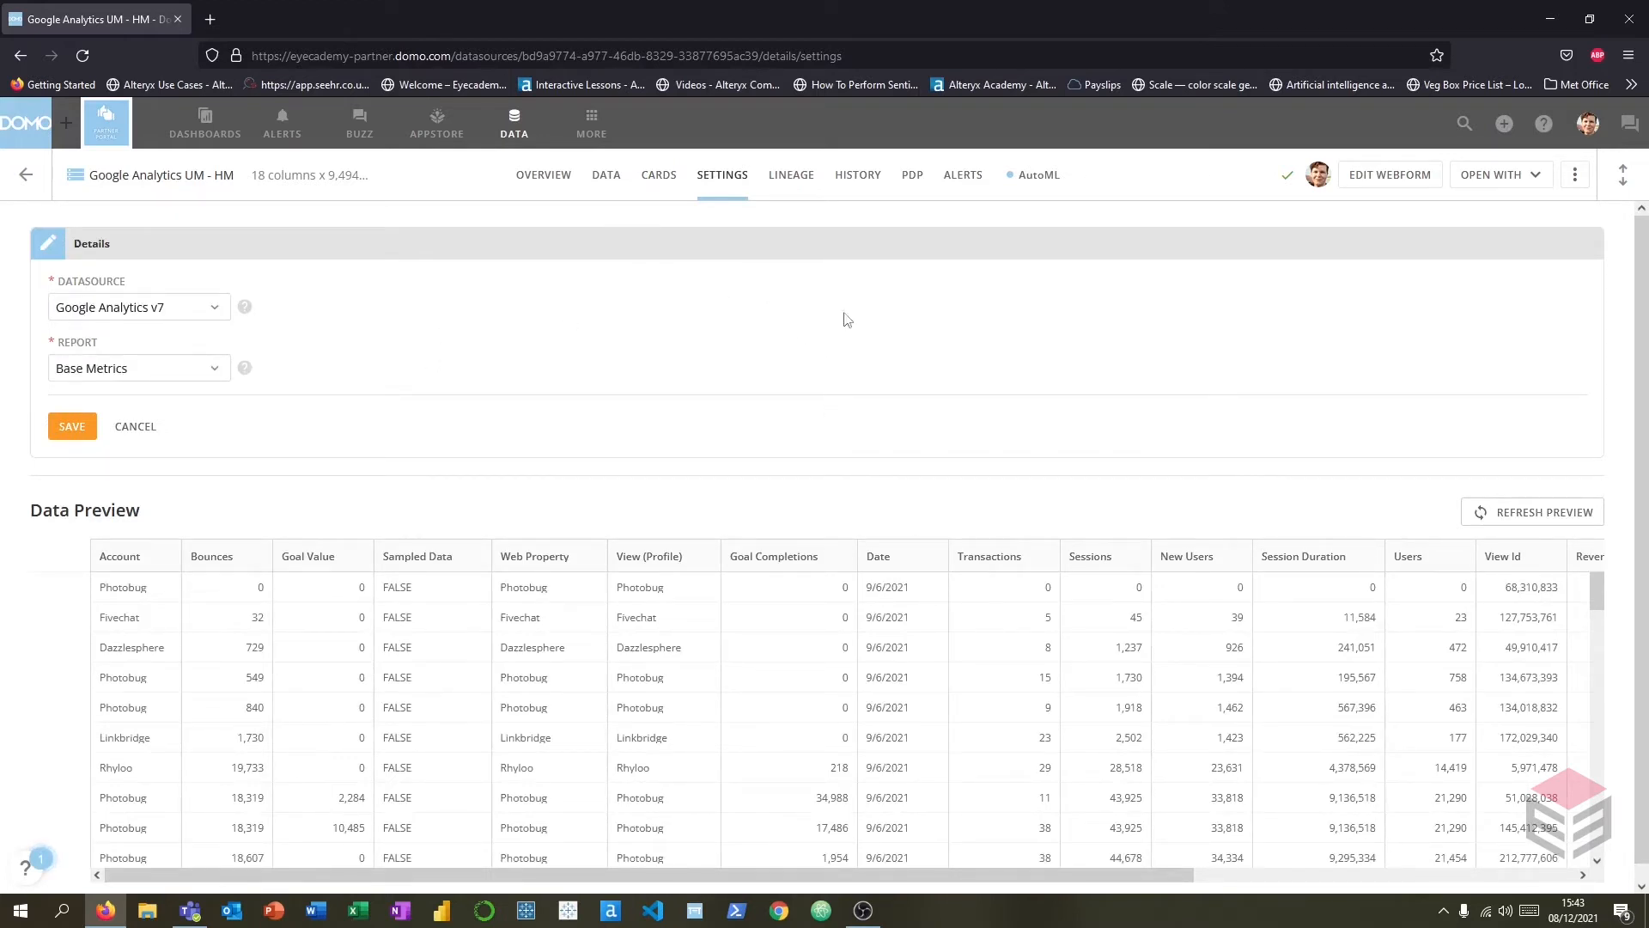
pyautogui.click(858, 191)
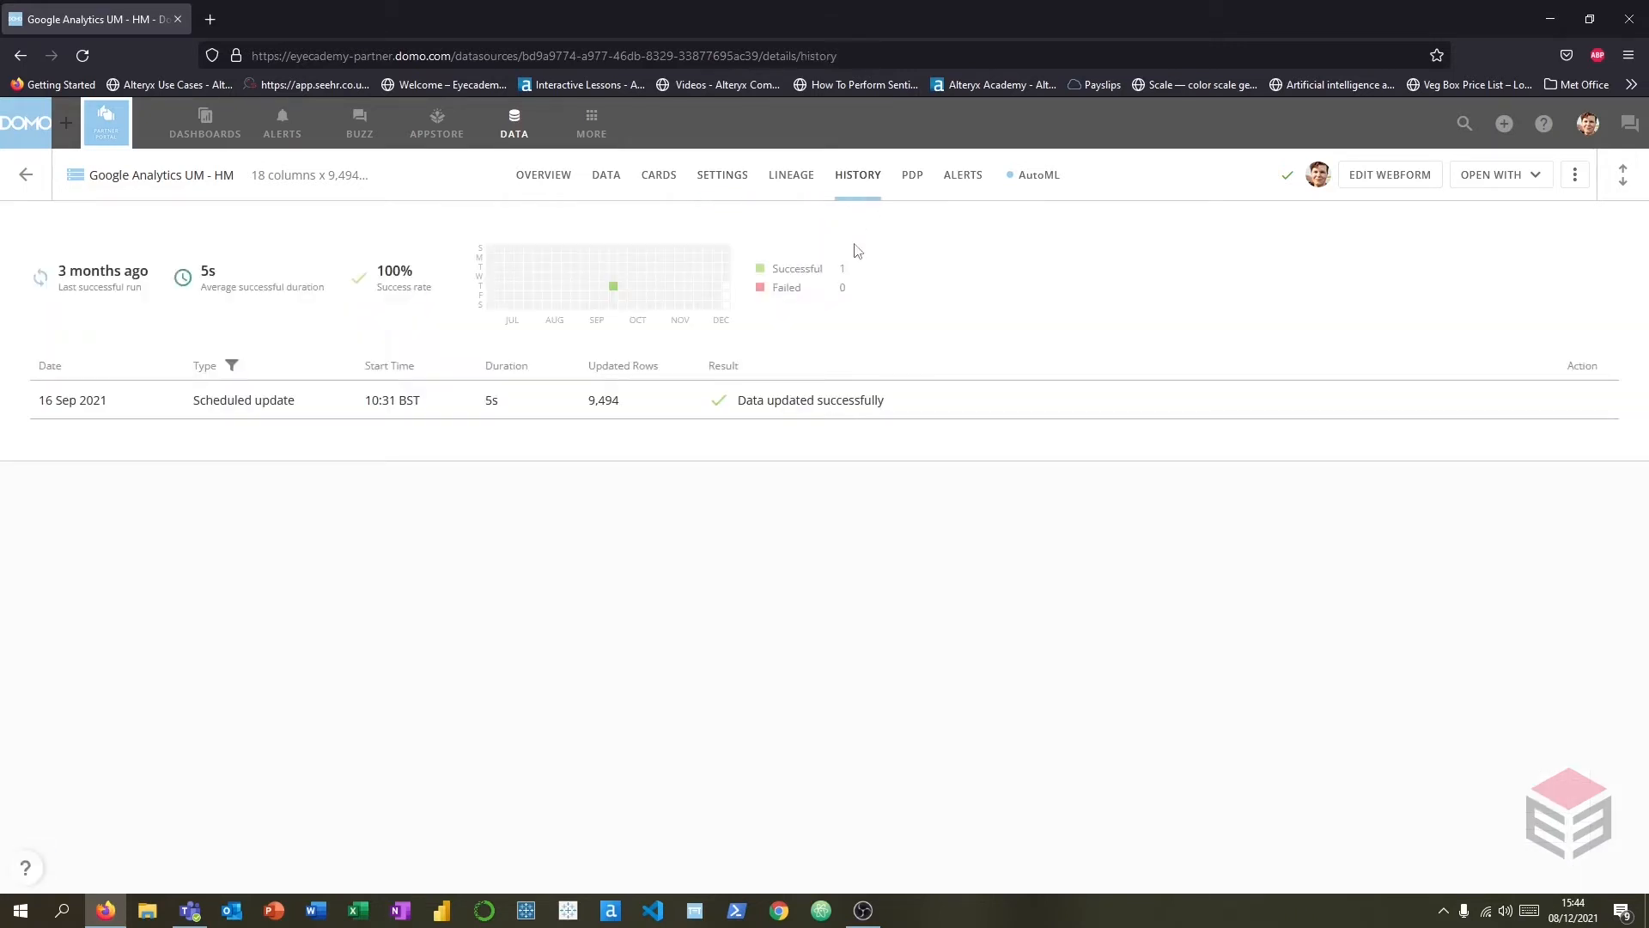
pyautogui.click(912, 184)
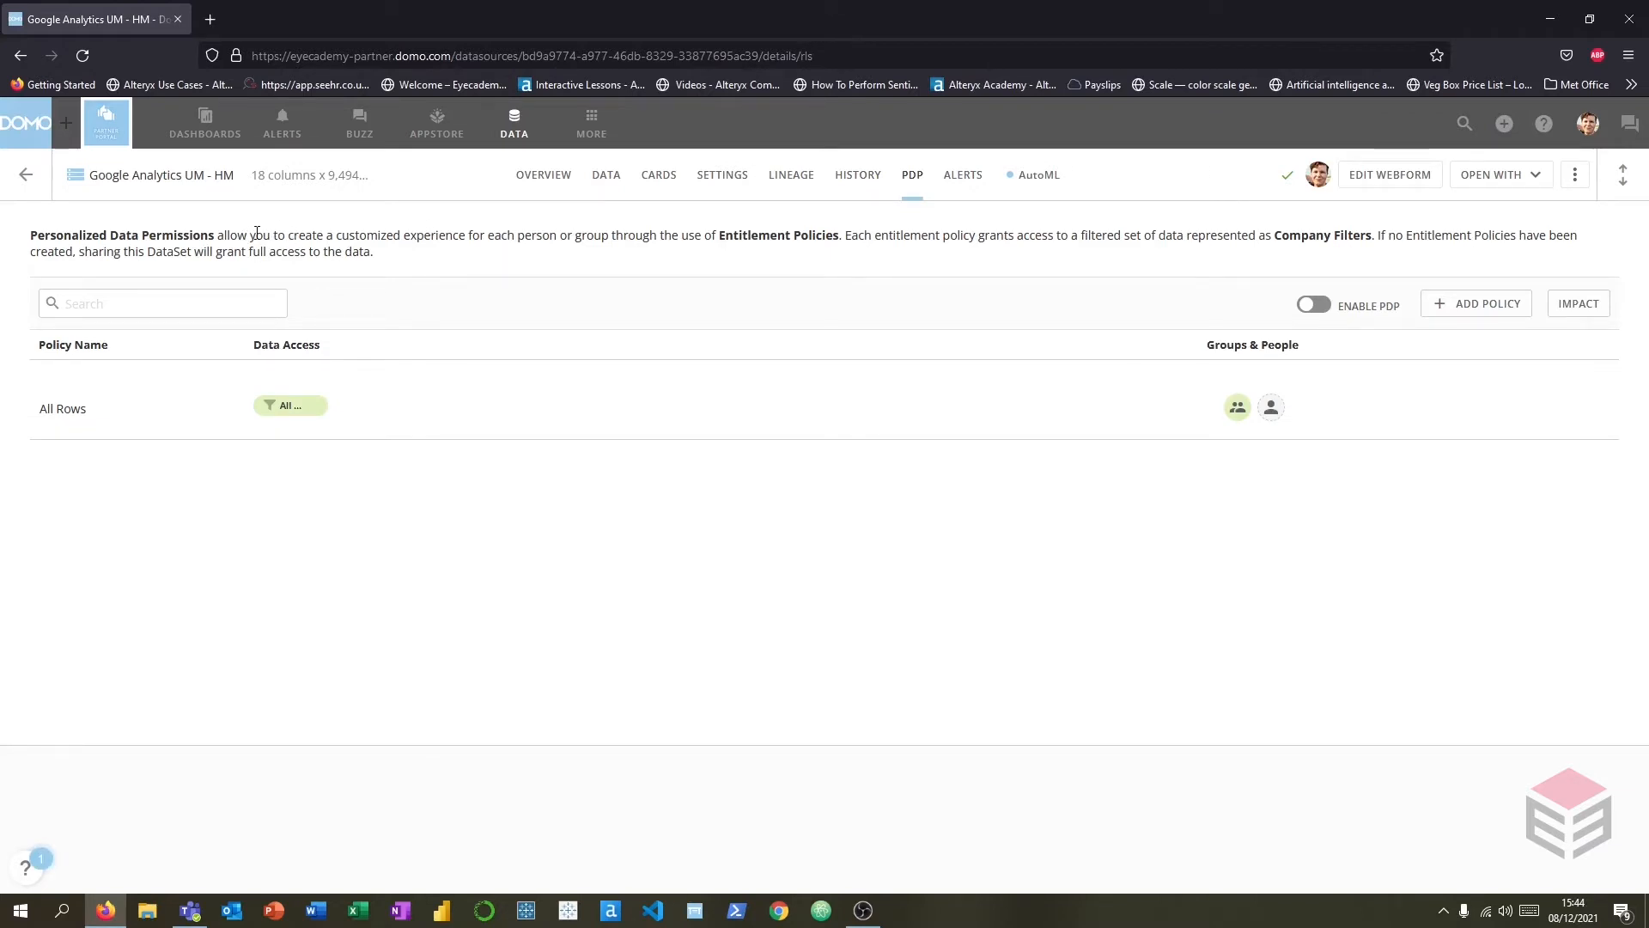
pyautogui.click(964, 180)
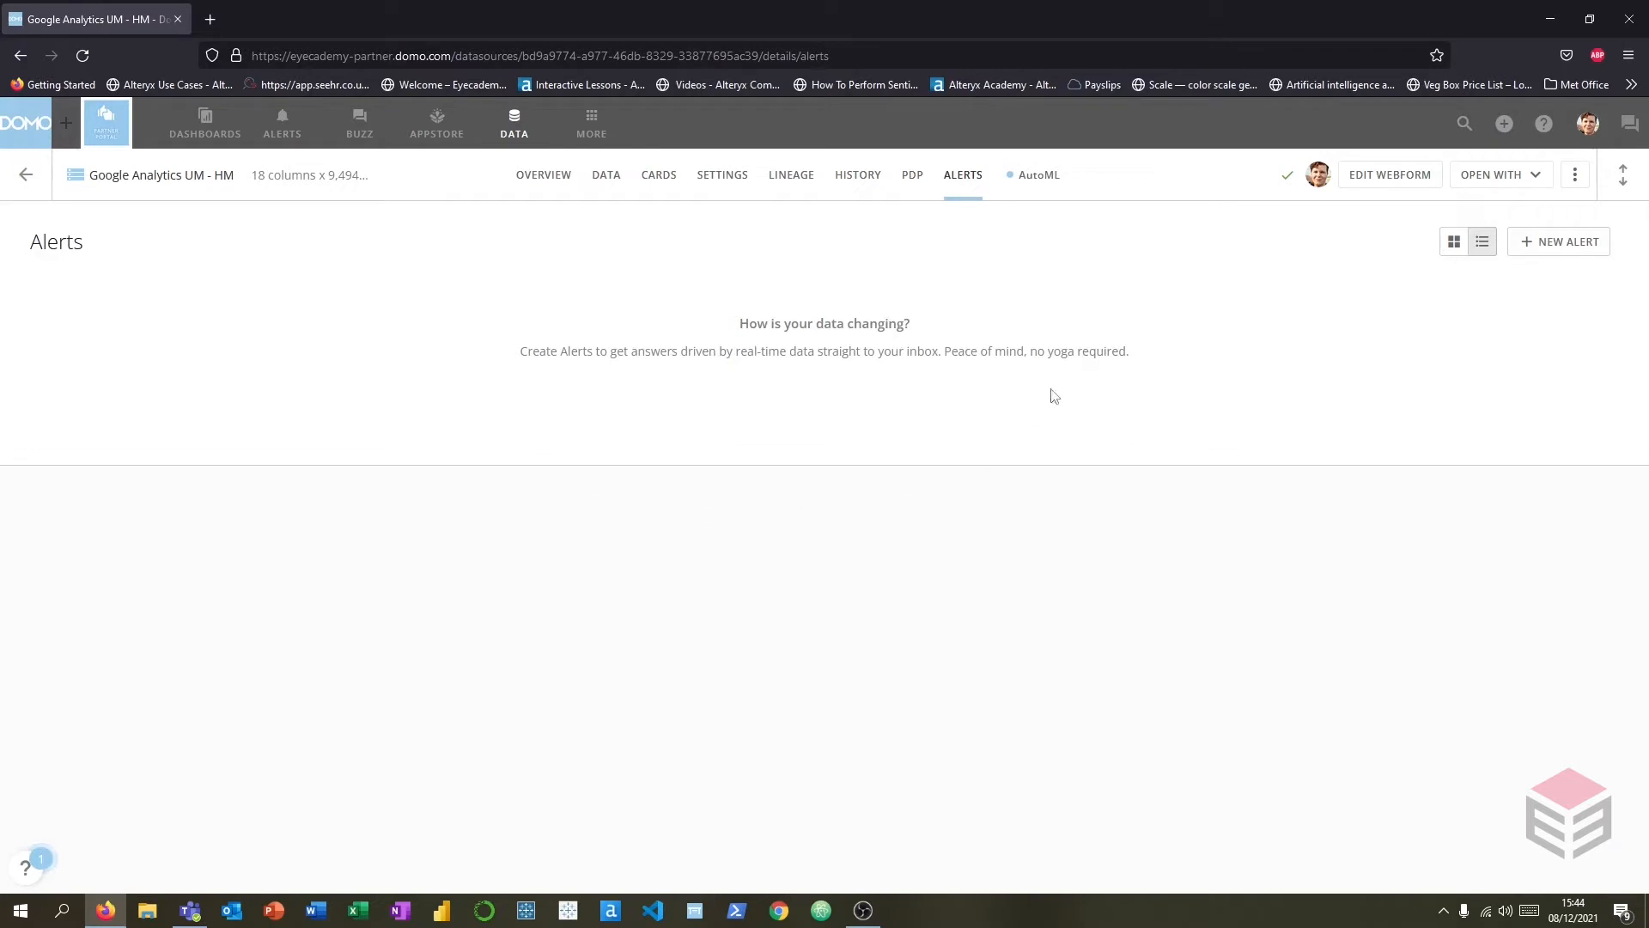
pyautogui.click(27, 175)
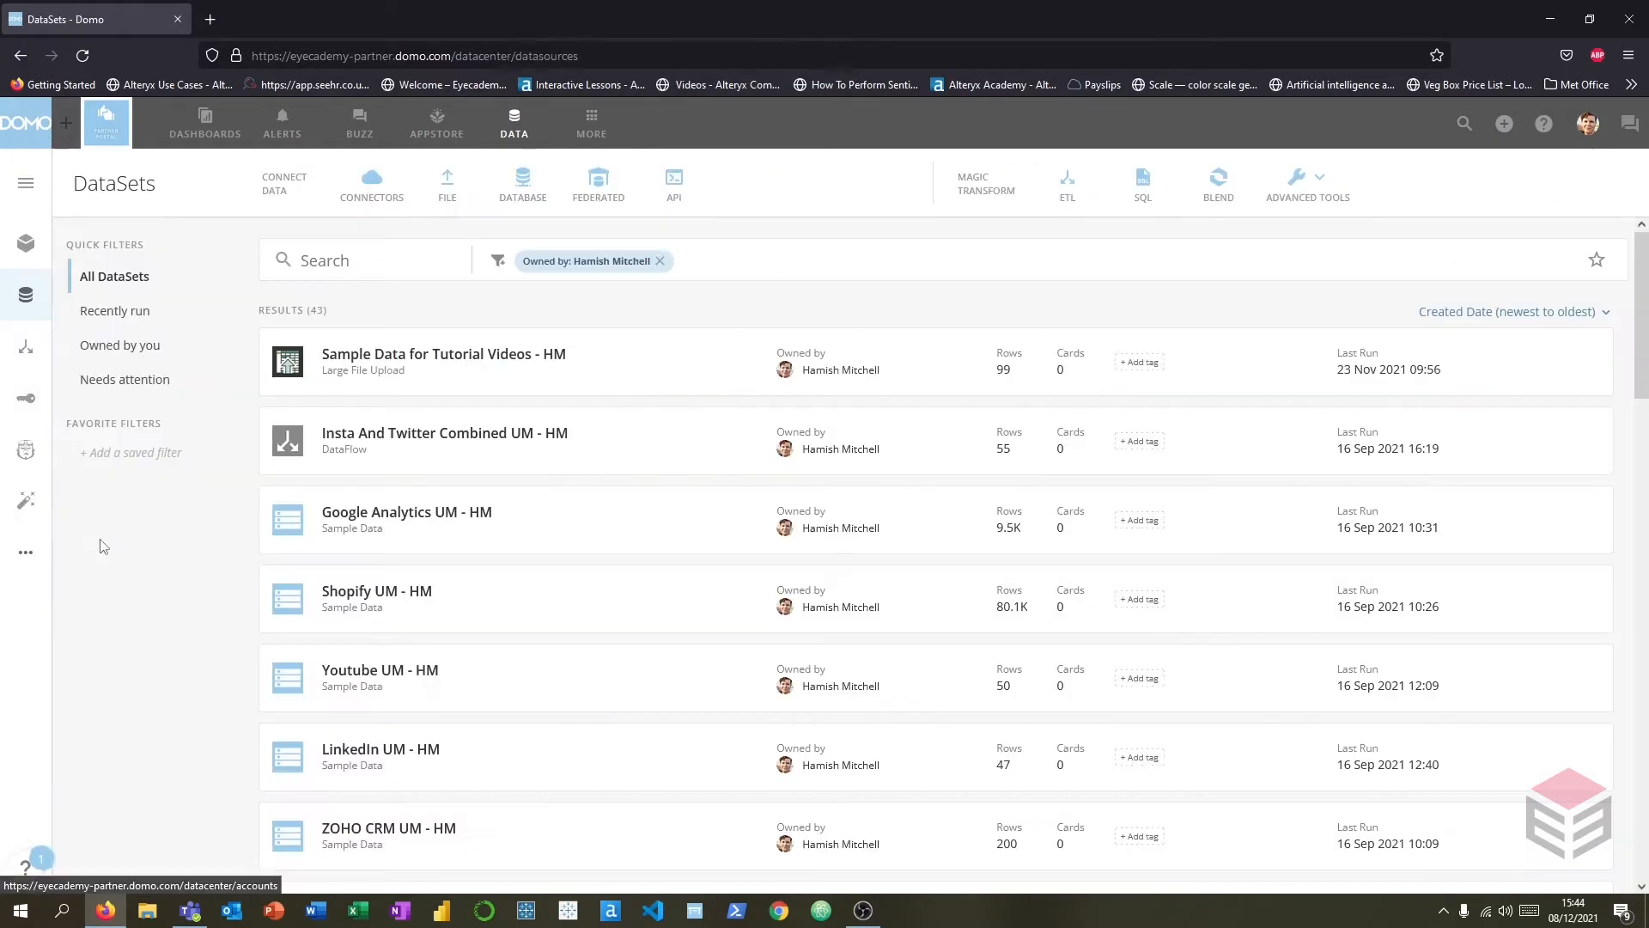
# Start a new Magic ETL dataflow with Sample Data for Tutorial Videos - HM as the input dataset and display its data.
pyautogui.click(29, 352)
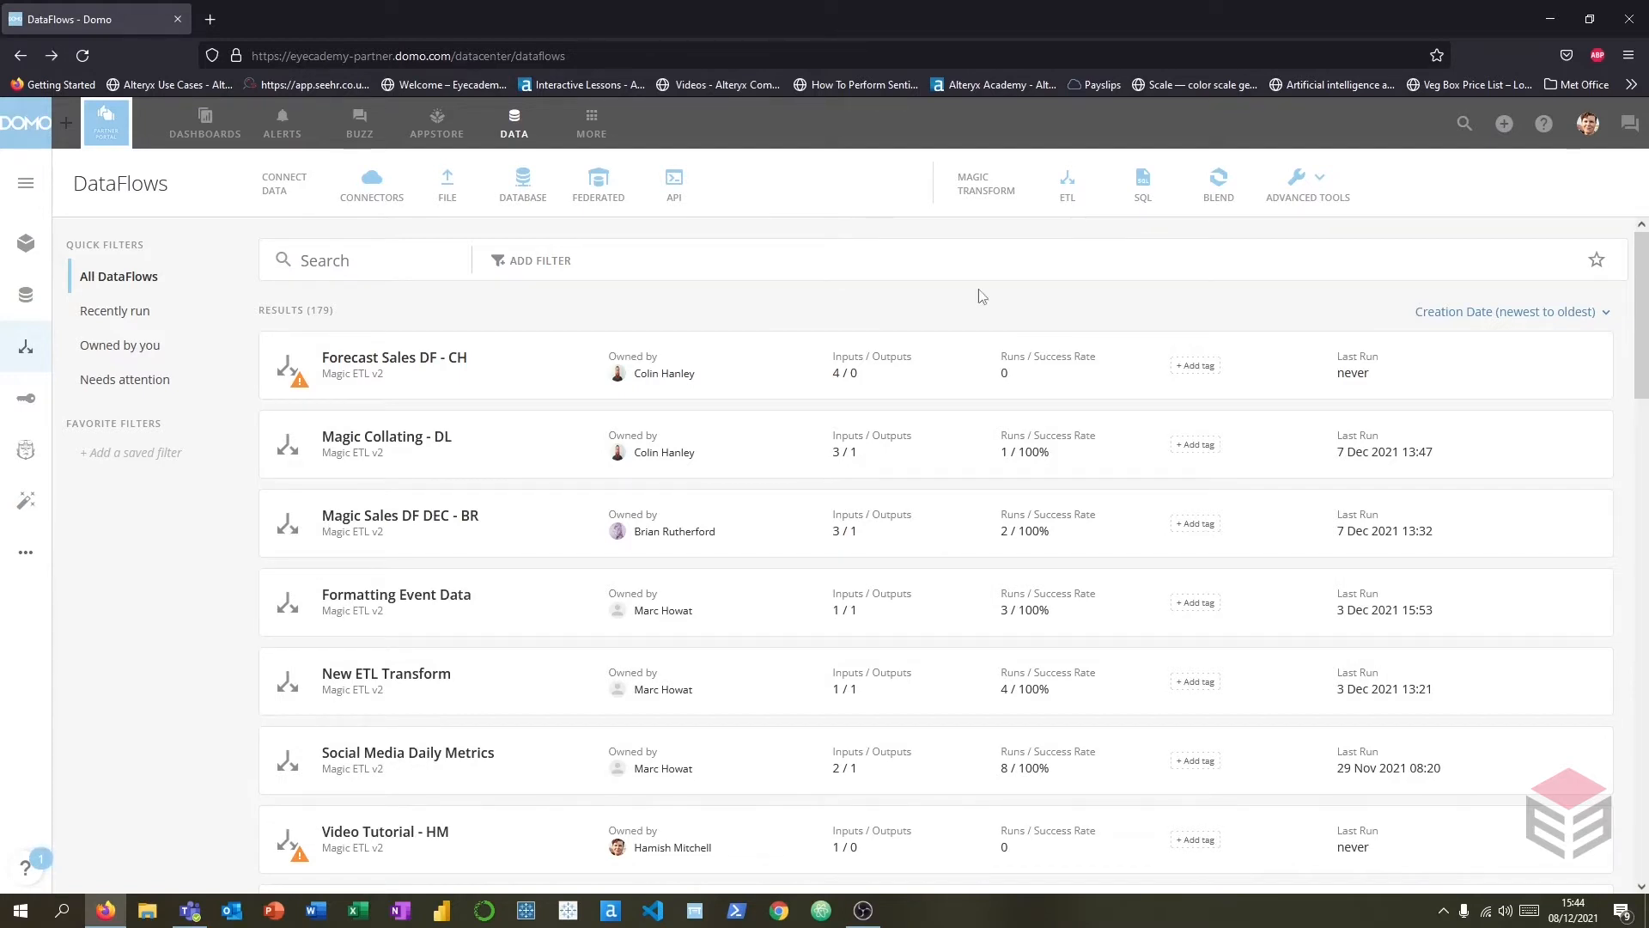
pyautogui.click(1070, 190)
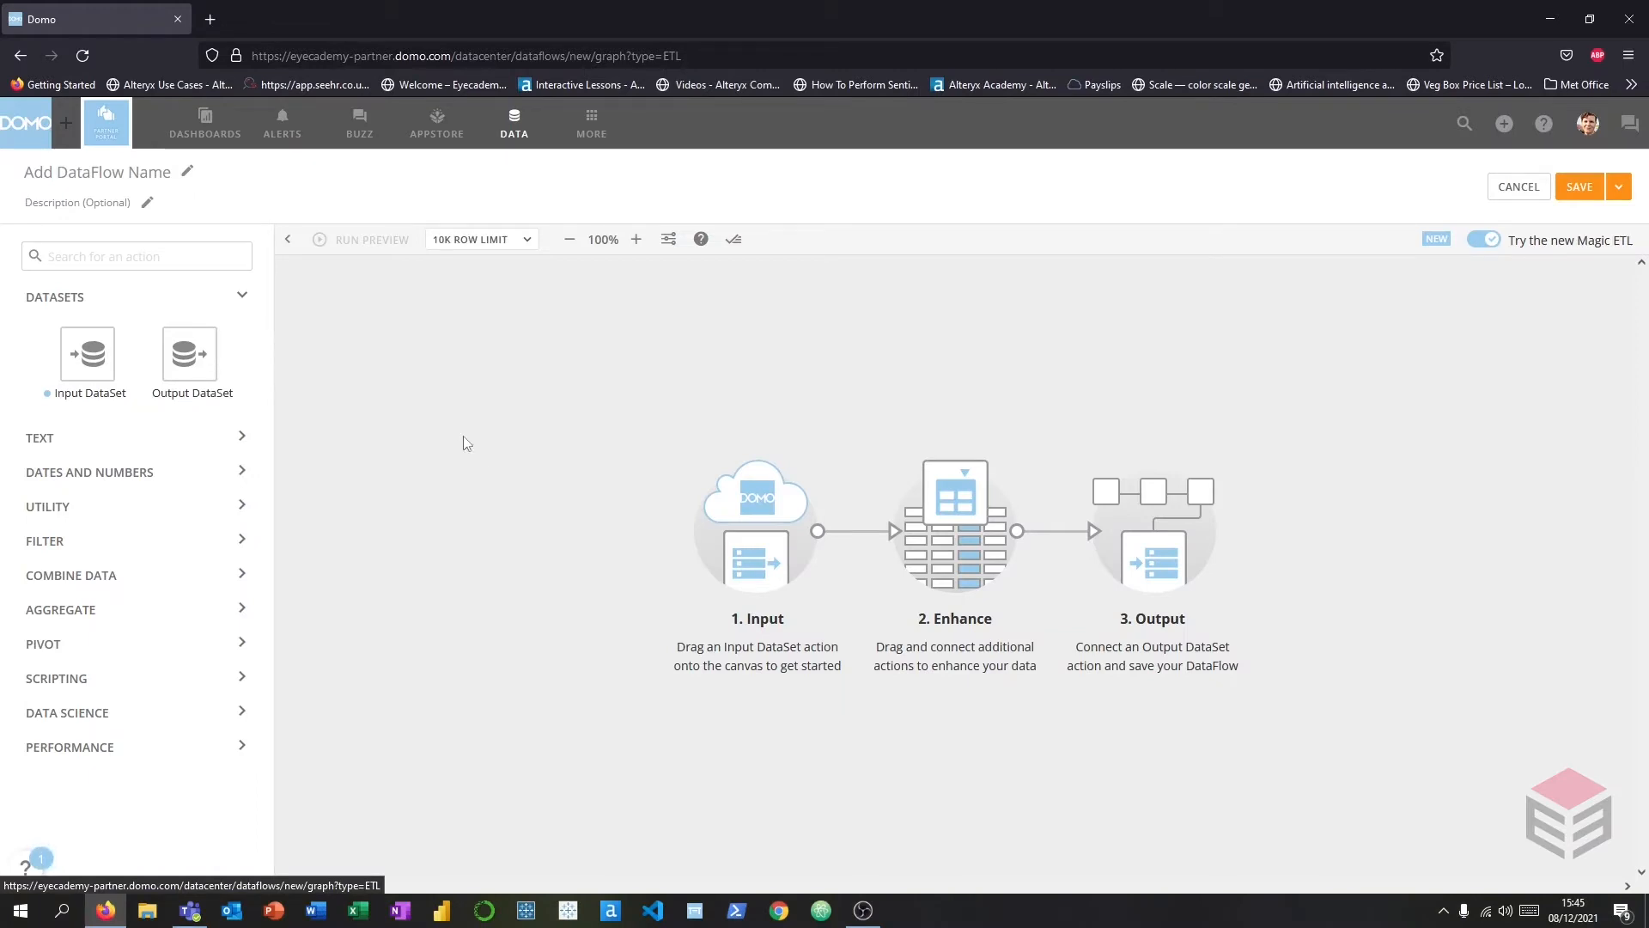
pyautogui.moveTo(71, 357); pyautogui.dragTo(438, 404)
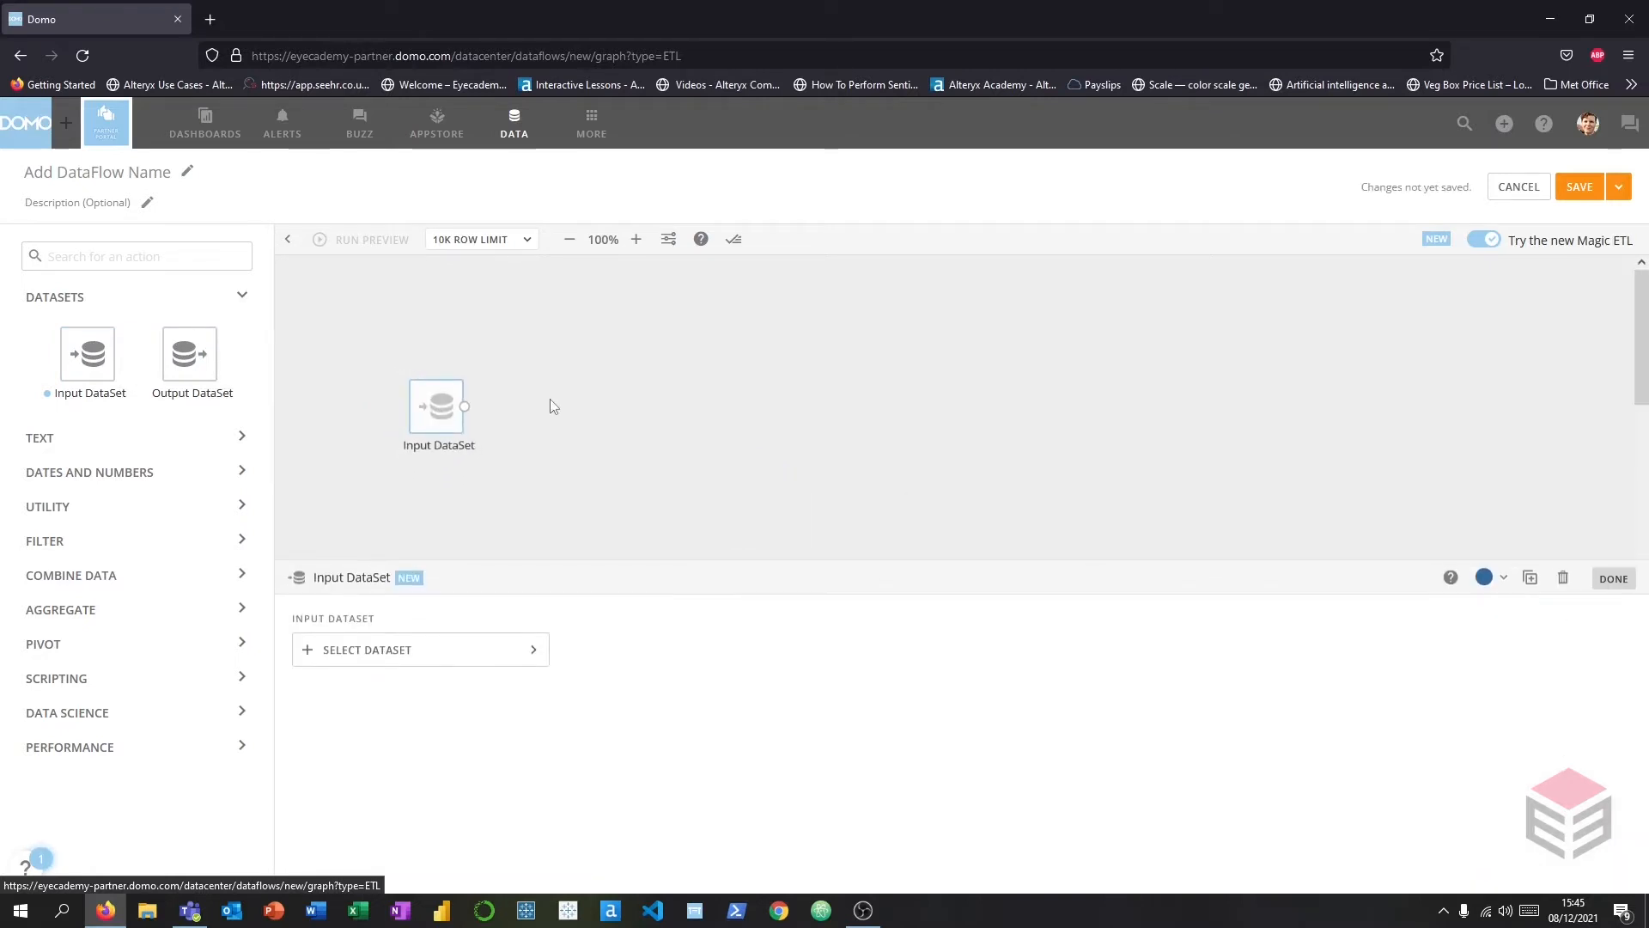
pyautogui.click(440, 656)
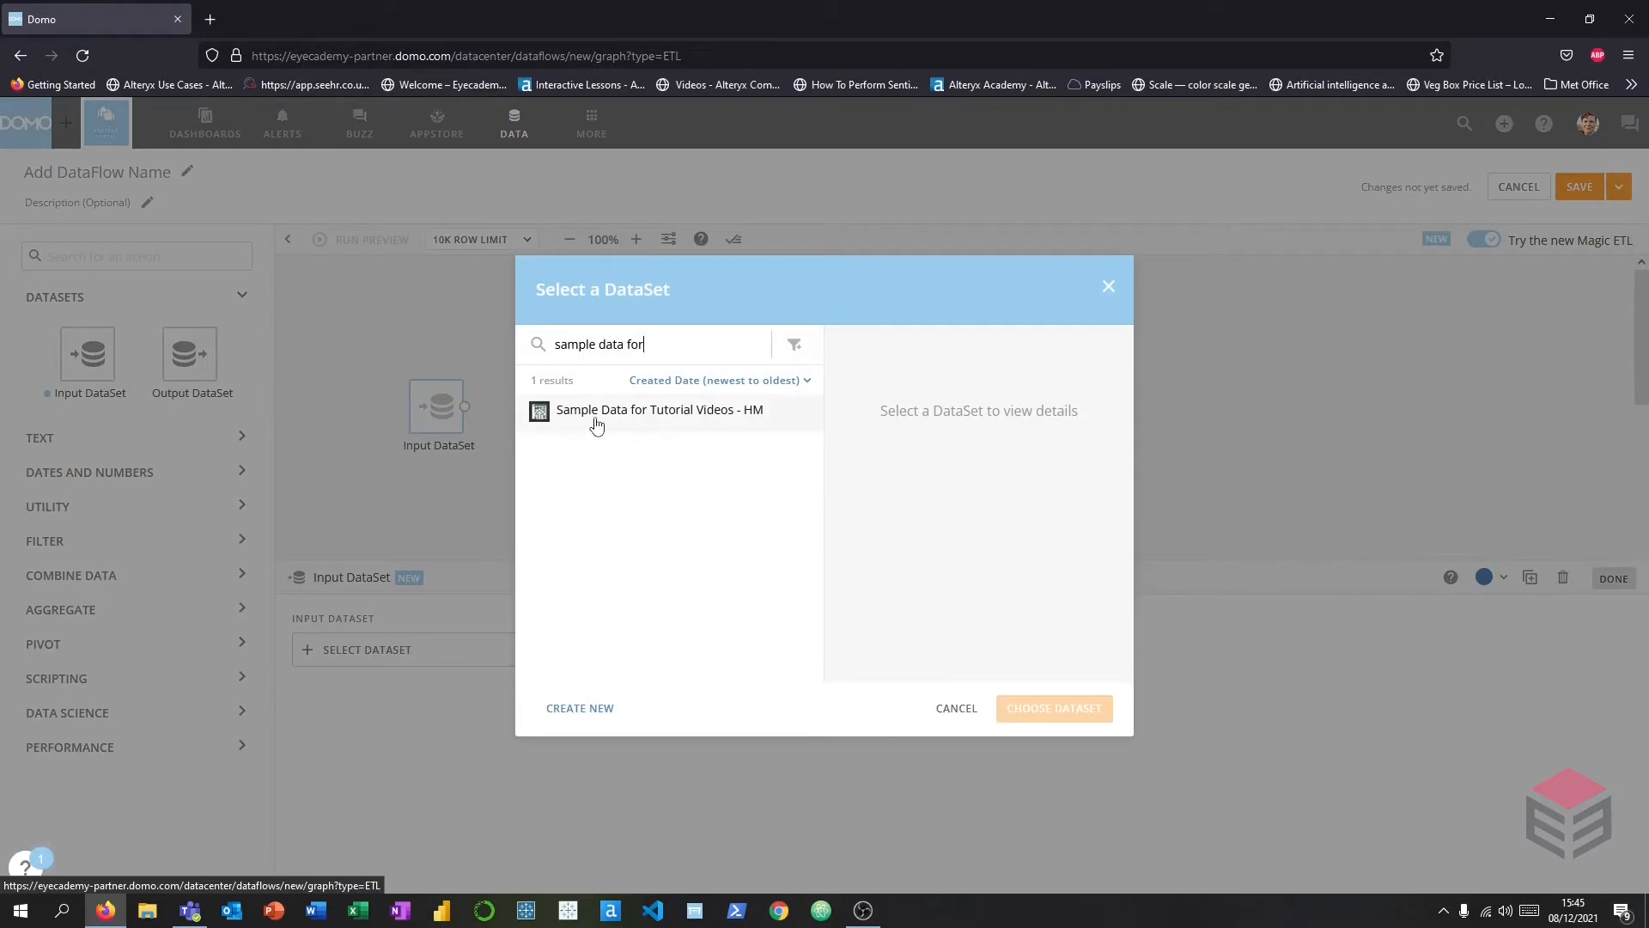
pyautogui.click(705, 421)
pyautogui.click(1018, 710)
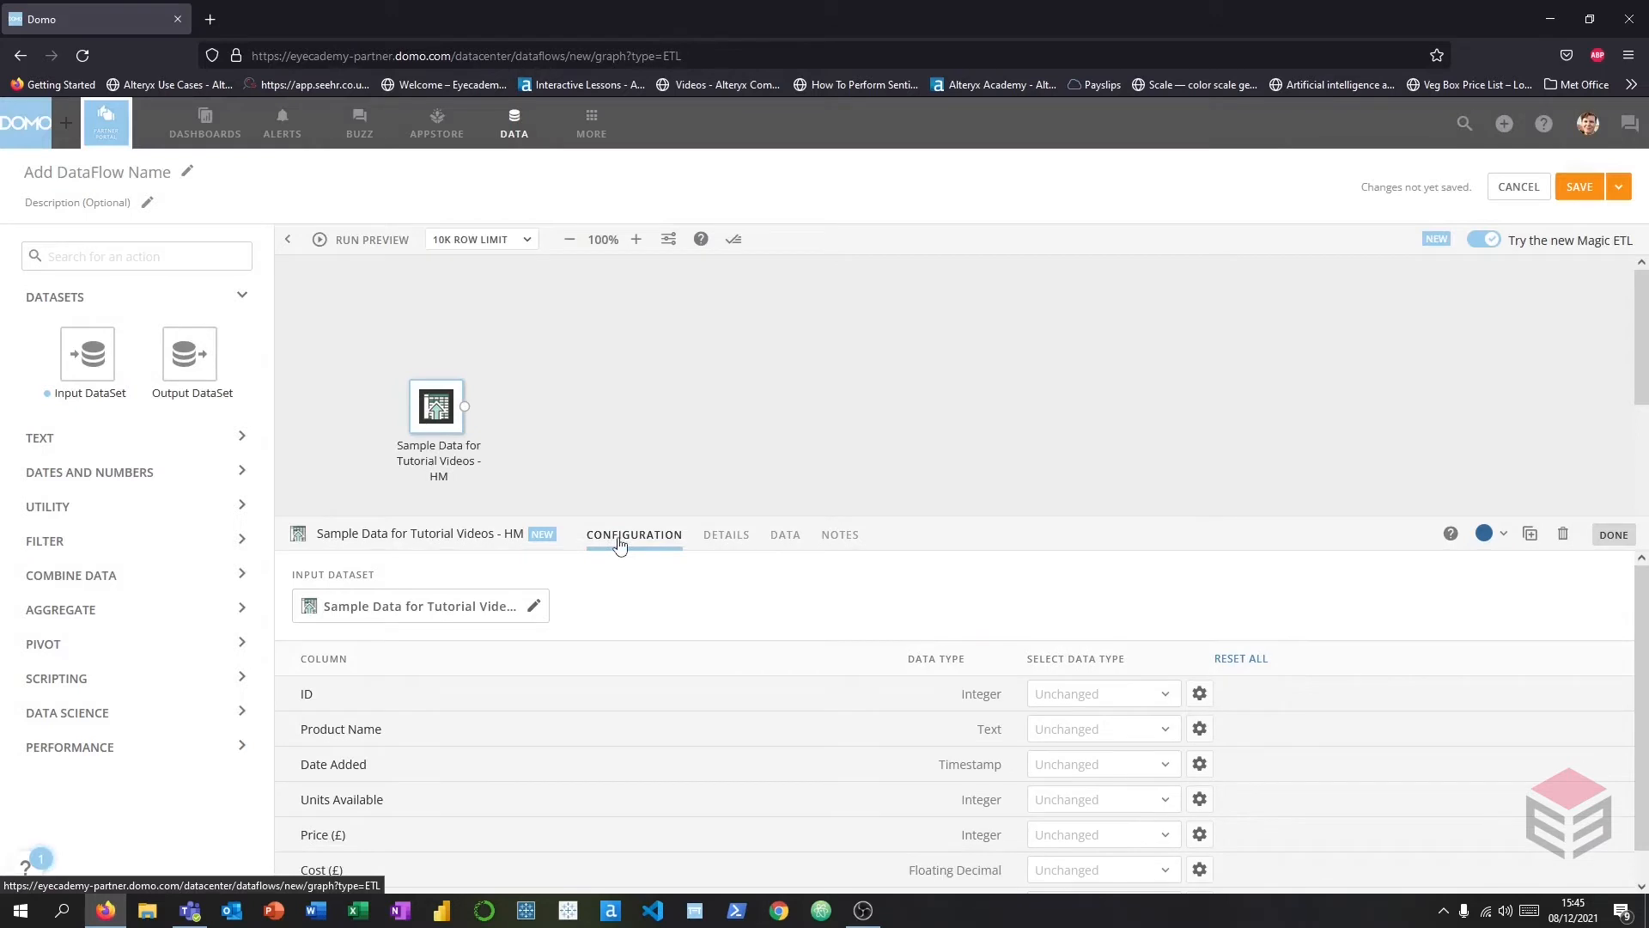
pyautogui.click(785, 535)
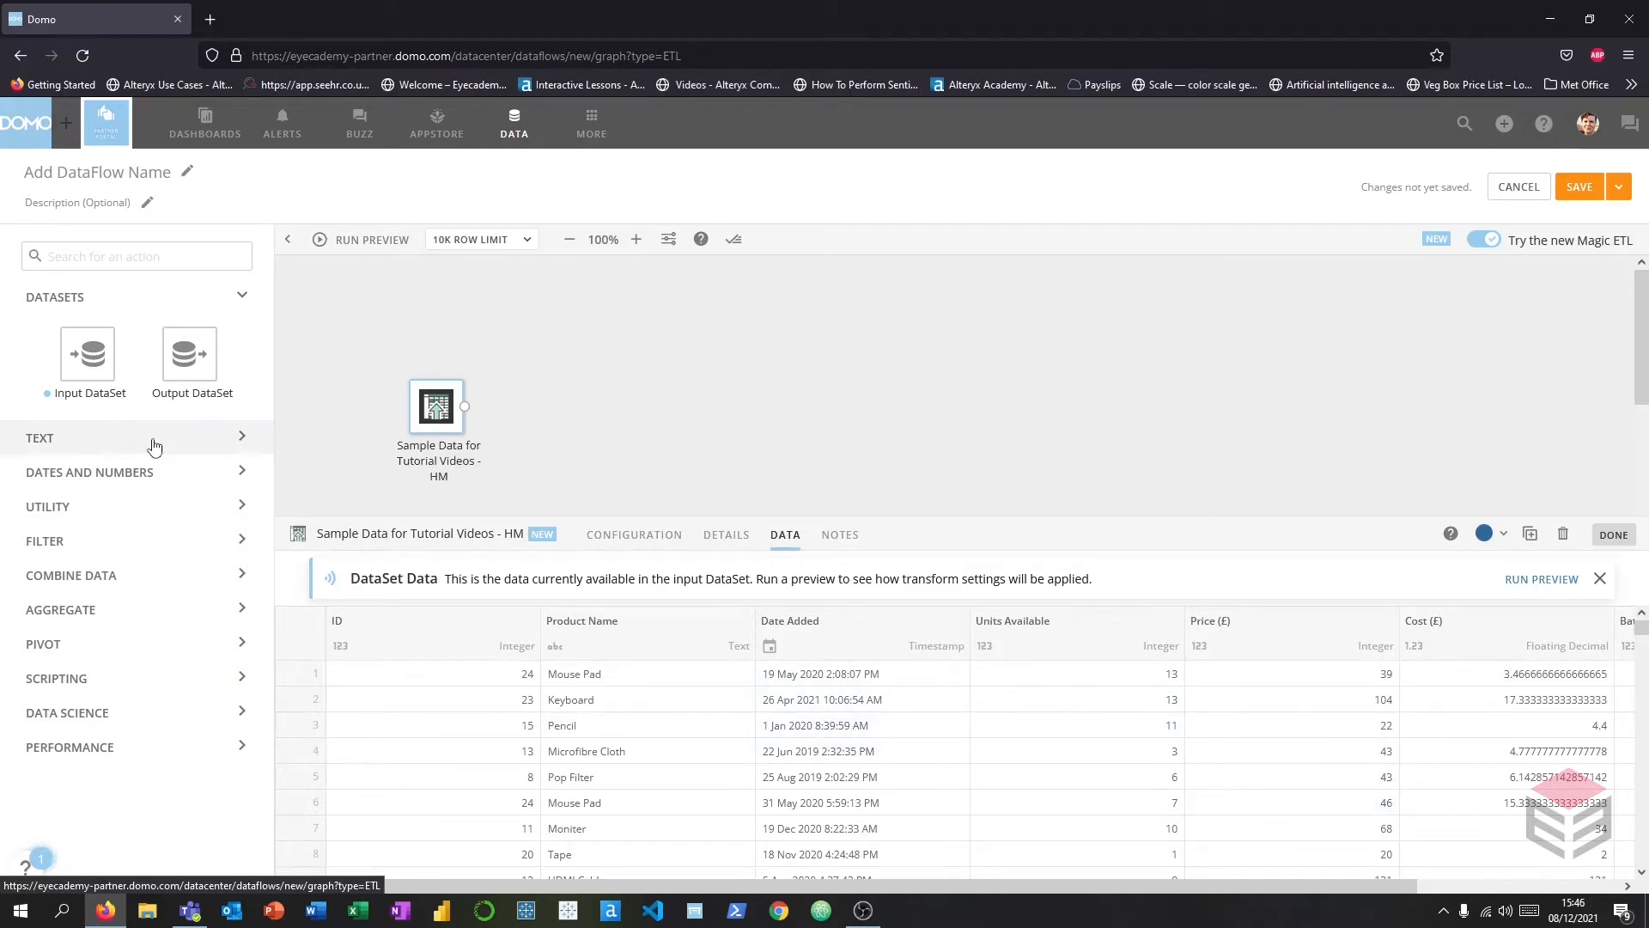
# Chain a Split Column action and an Output DataSet after the input dataset, and show the dataflow's save options.
pyautogui.click(95, 447)
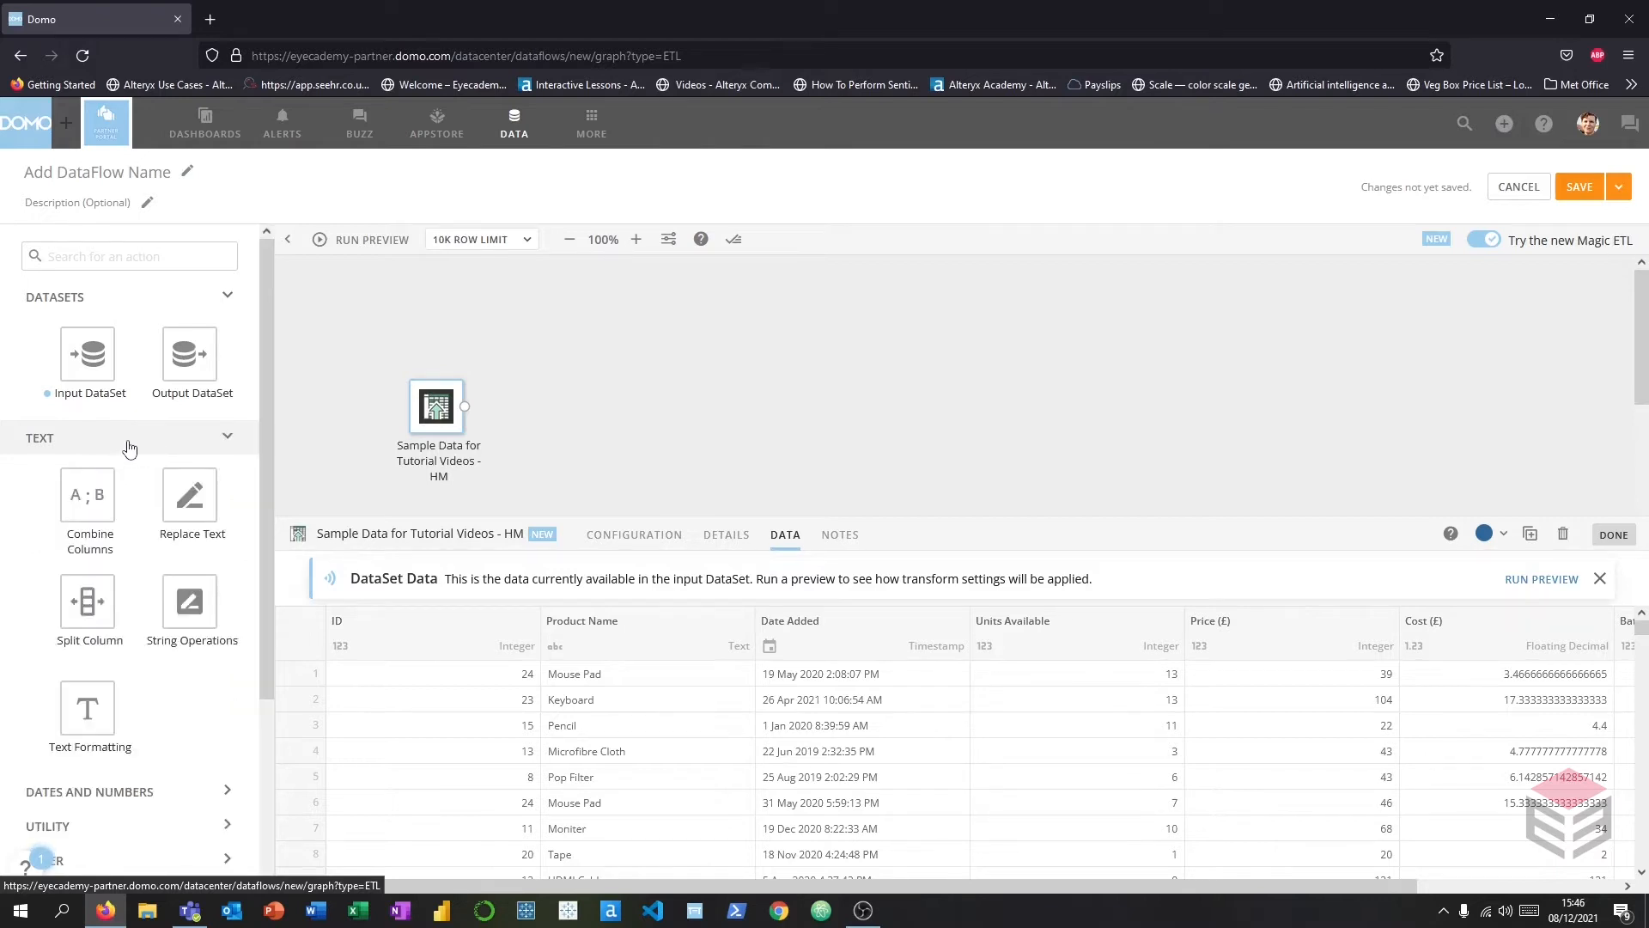
pyautogui.moveTo(84, 604); pyautogui.dragTo(529, 410)
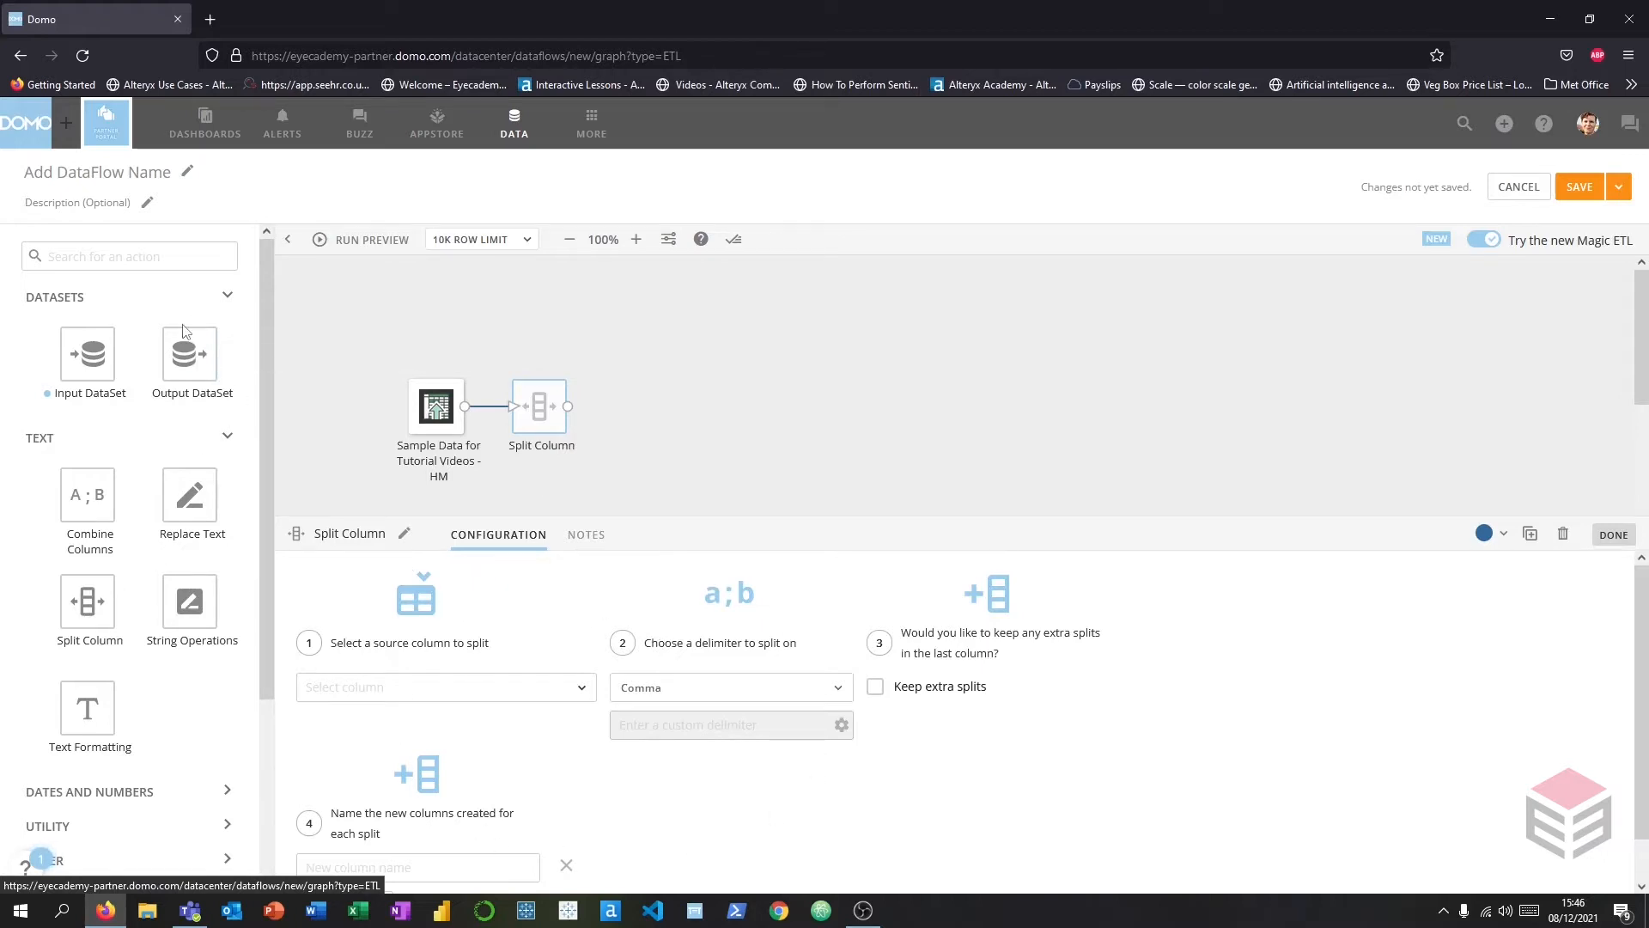
pyautogui.moveTo(190, 352)
pyautogui.mouseDown()
pyautogui.moveTo(666, 400)
pyautogui.moveTo(617, 413)
pyautogui.moveTo(636, 418)
pyautogui.mouseUp()
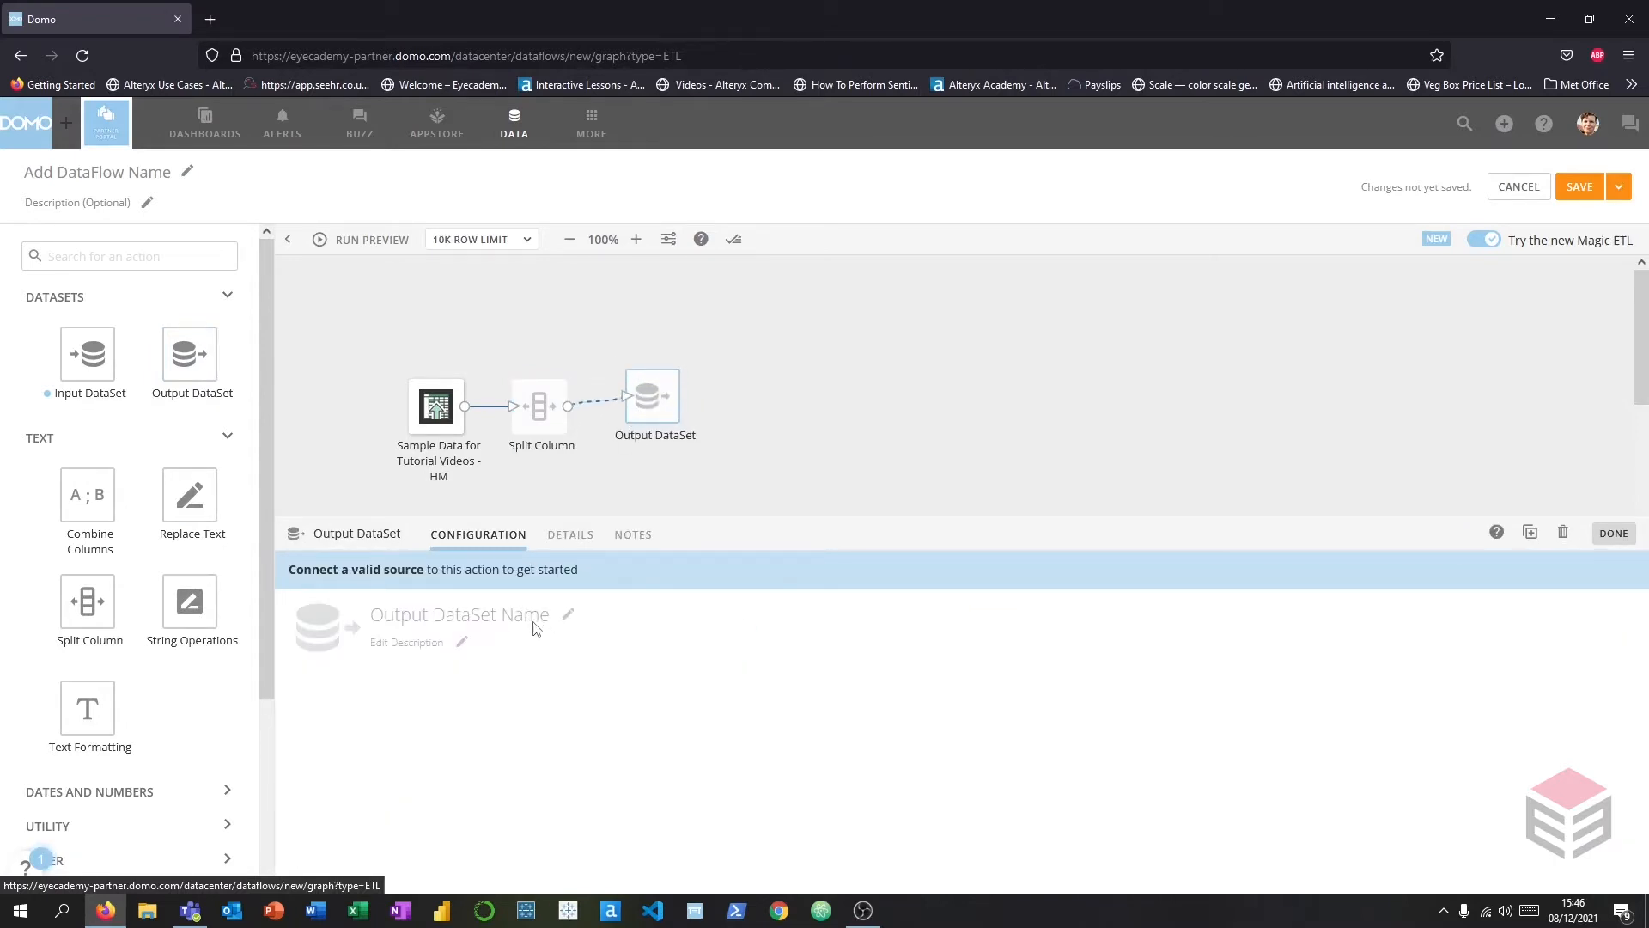
pyautogui.click(112, 182)
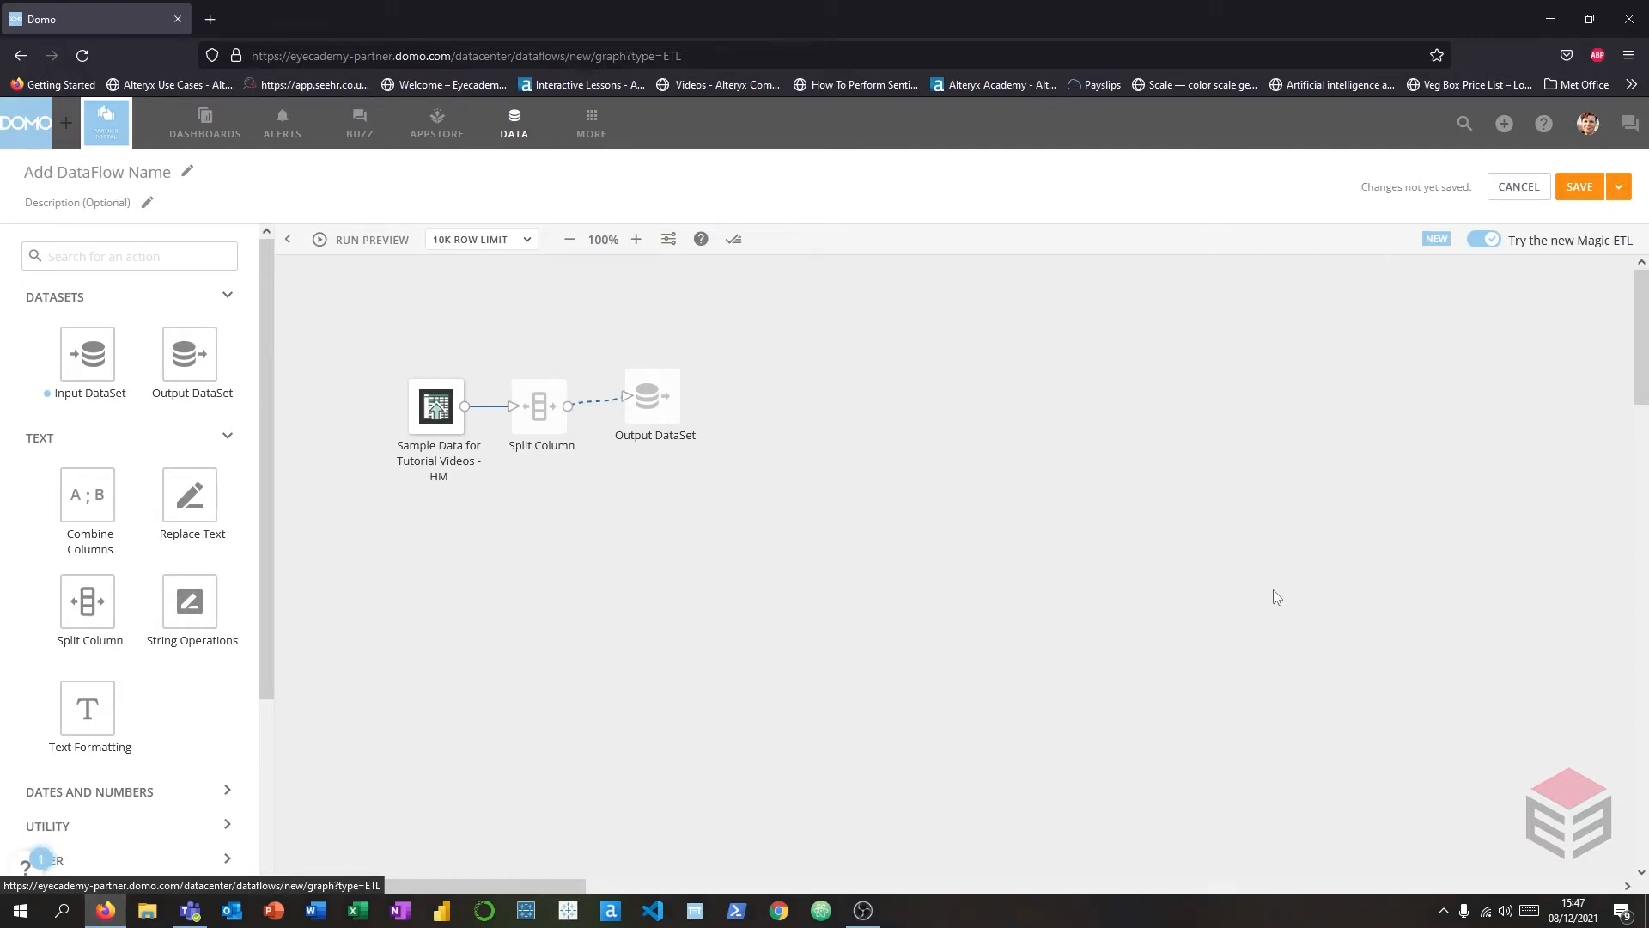
pyautogui.click(1622, 192)
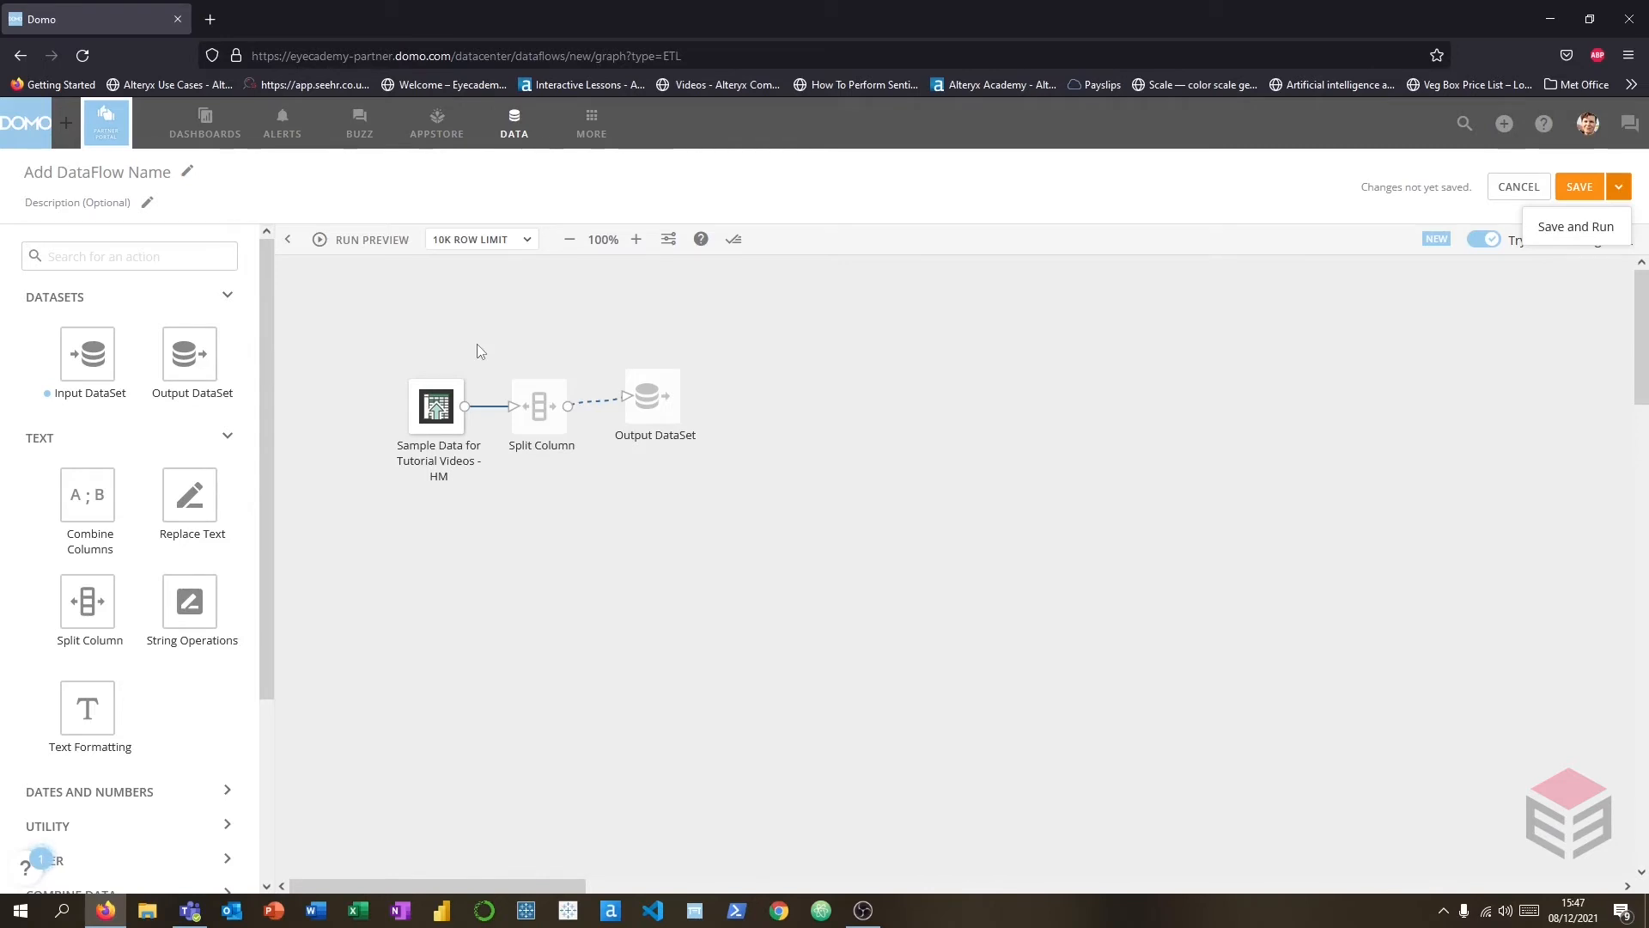
# Go to the dashboards and look over the dashboard management list, closing it without changes.
pyautogui.click(228, 134)
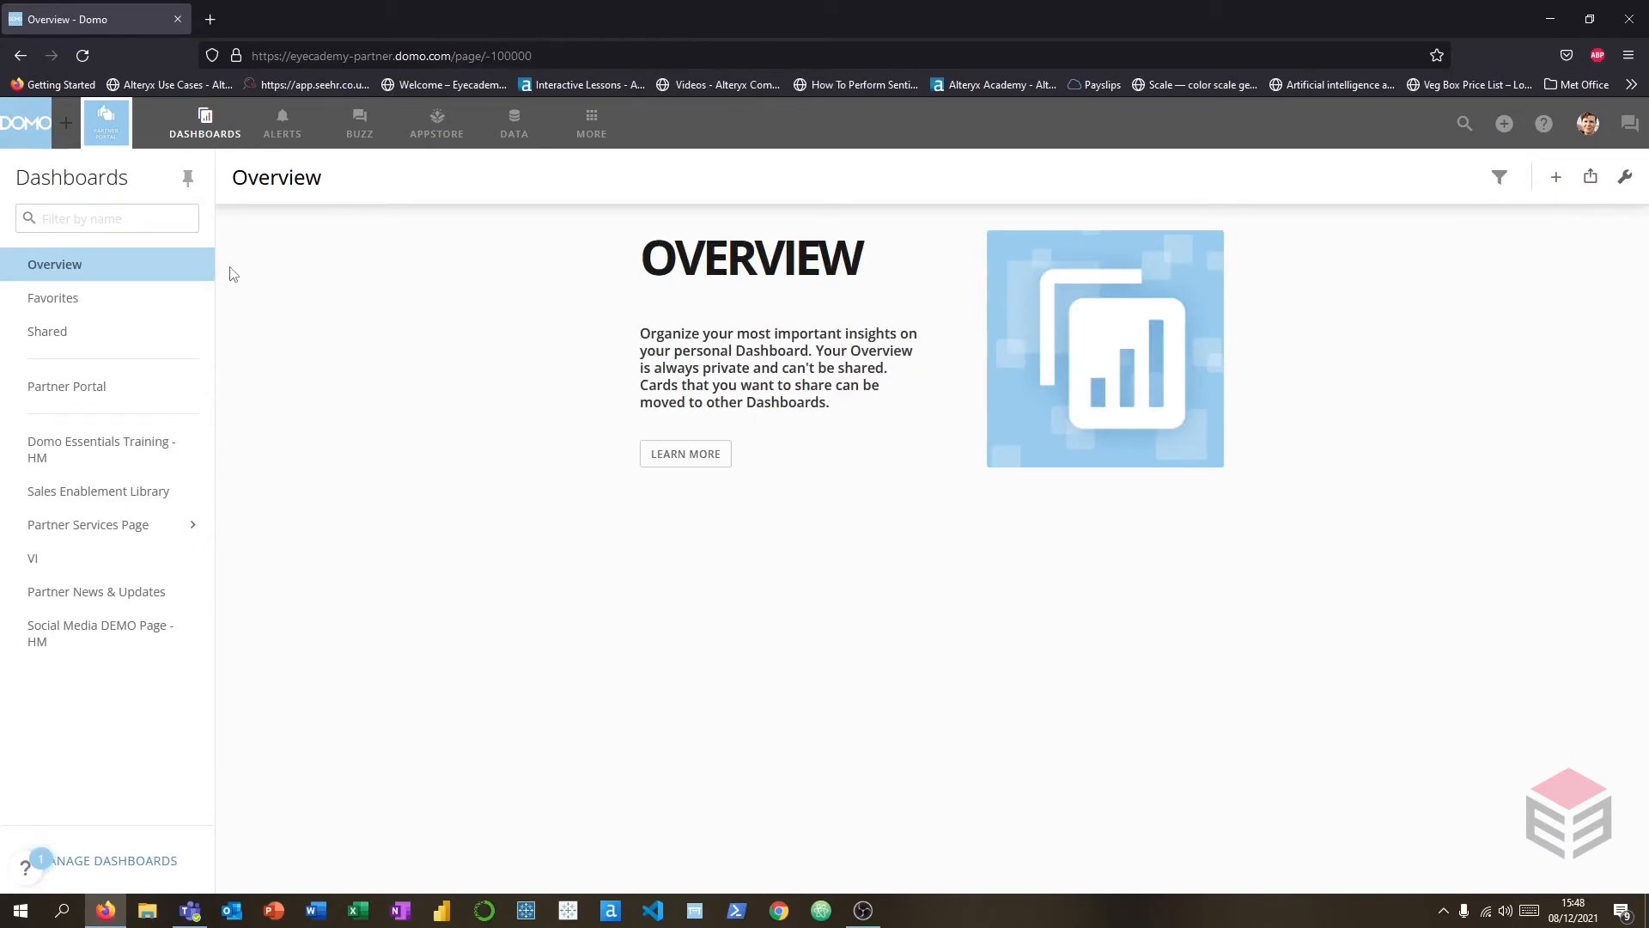
pyautogui.click(126, 868)
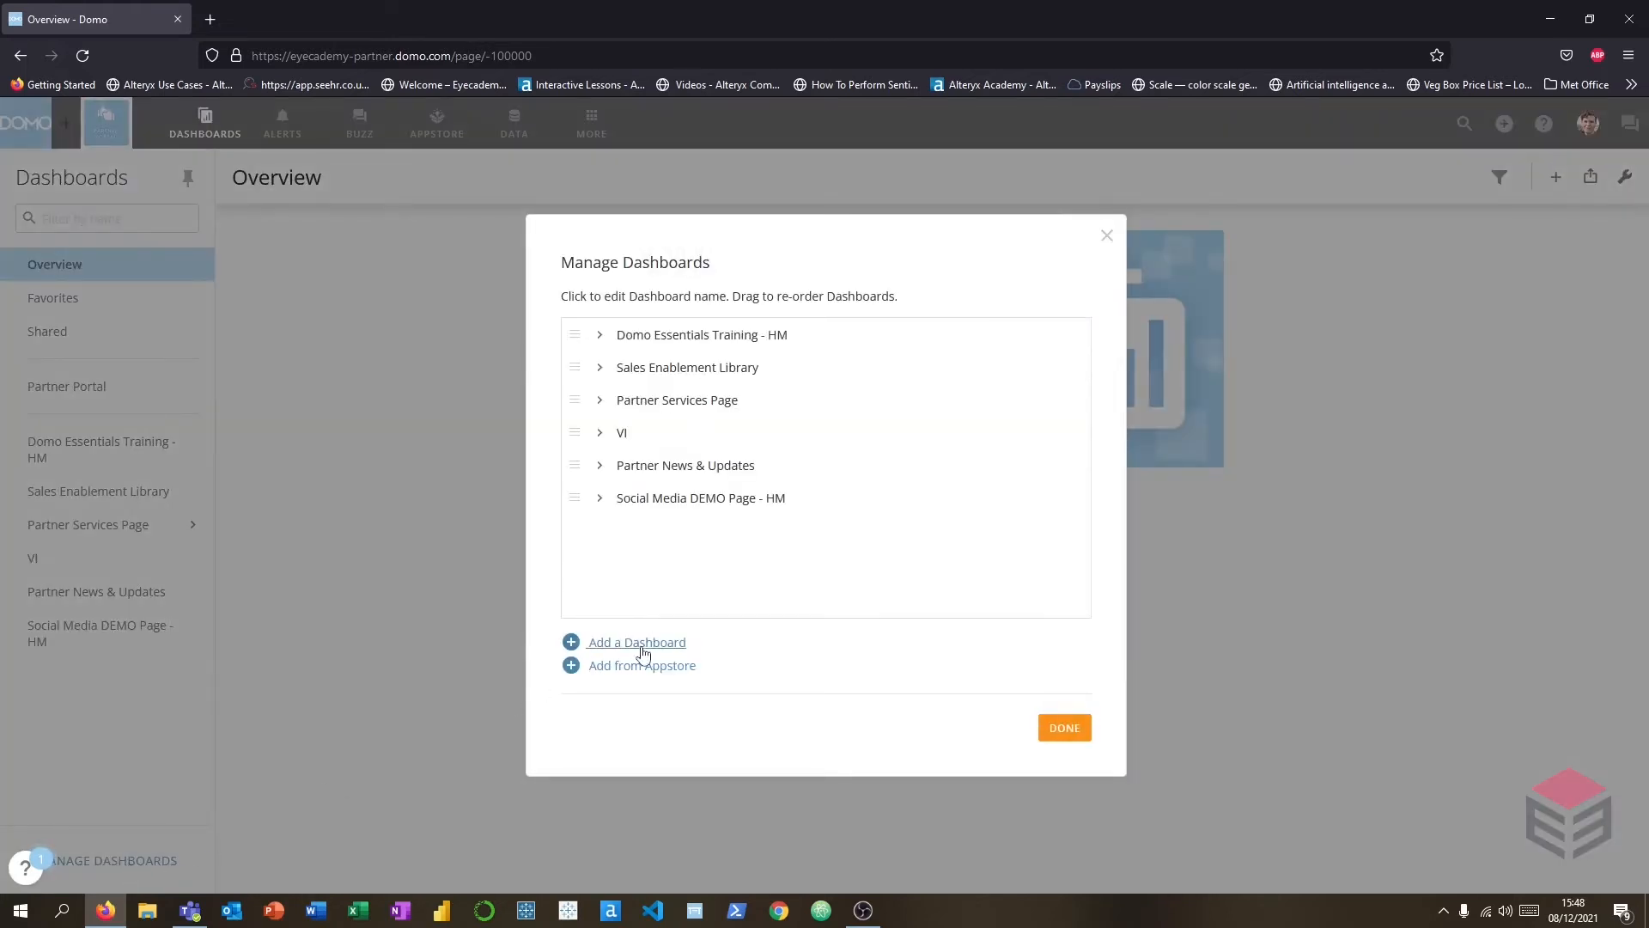
pyautogui.click(1068, 732)
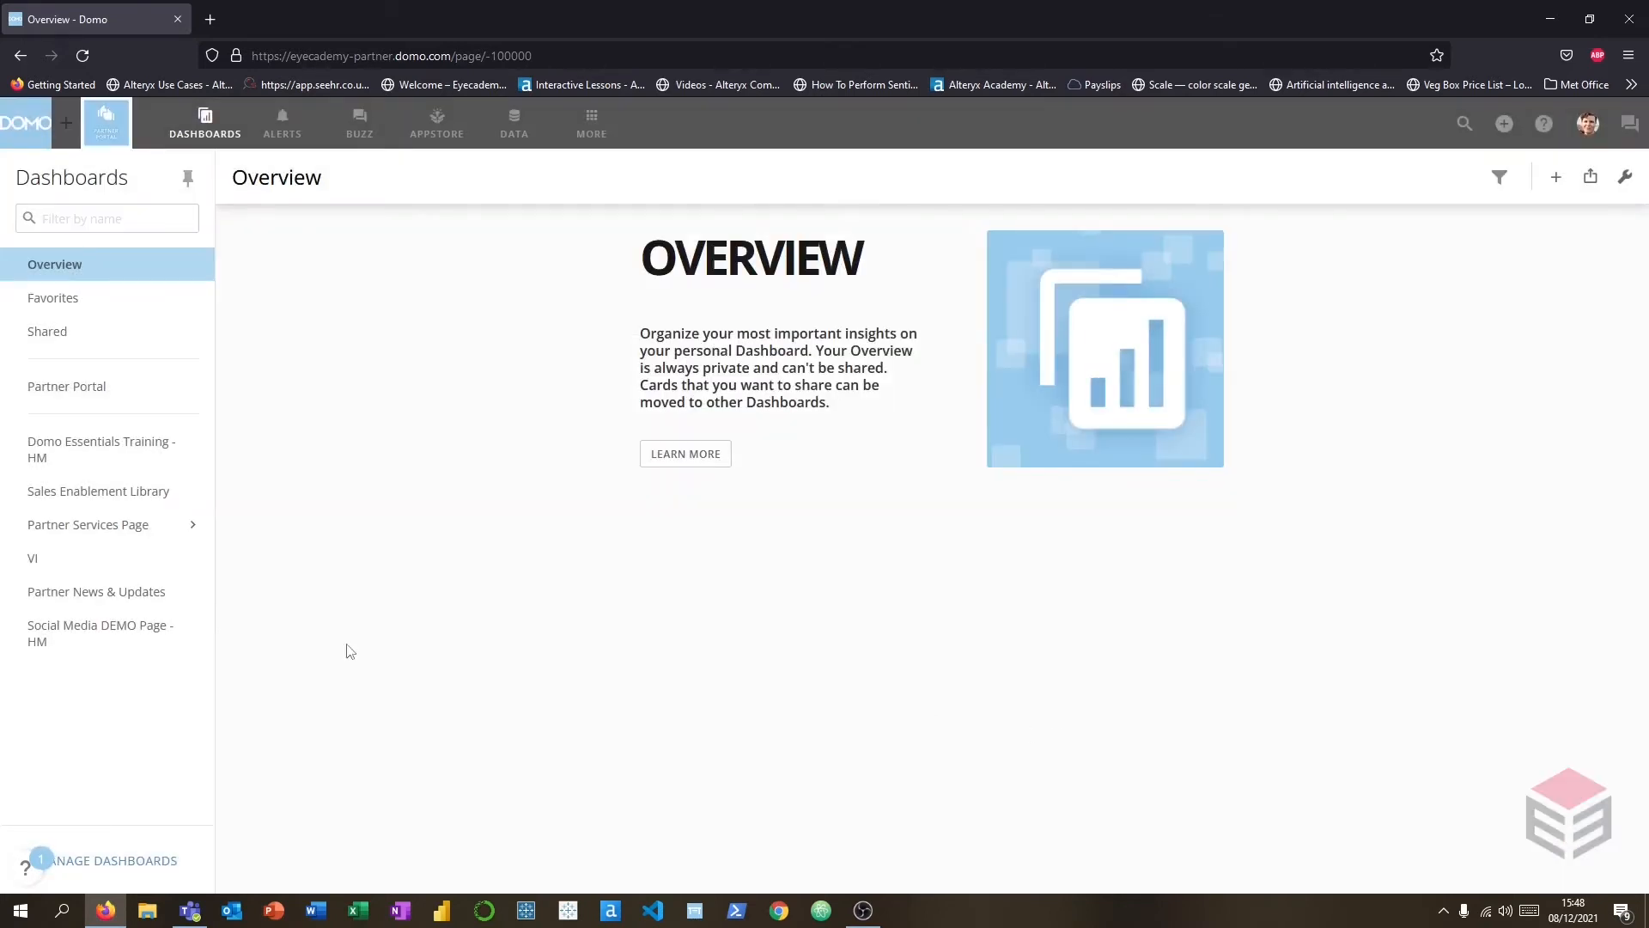
# Examine the cards on the Social Media DEMO Page - HM dashboard.
pyautogui.click(112, 629)
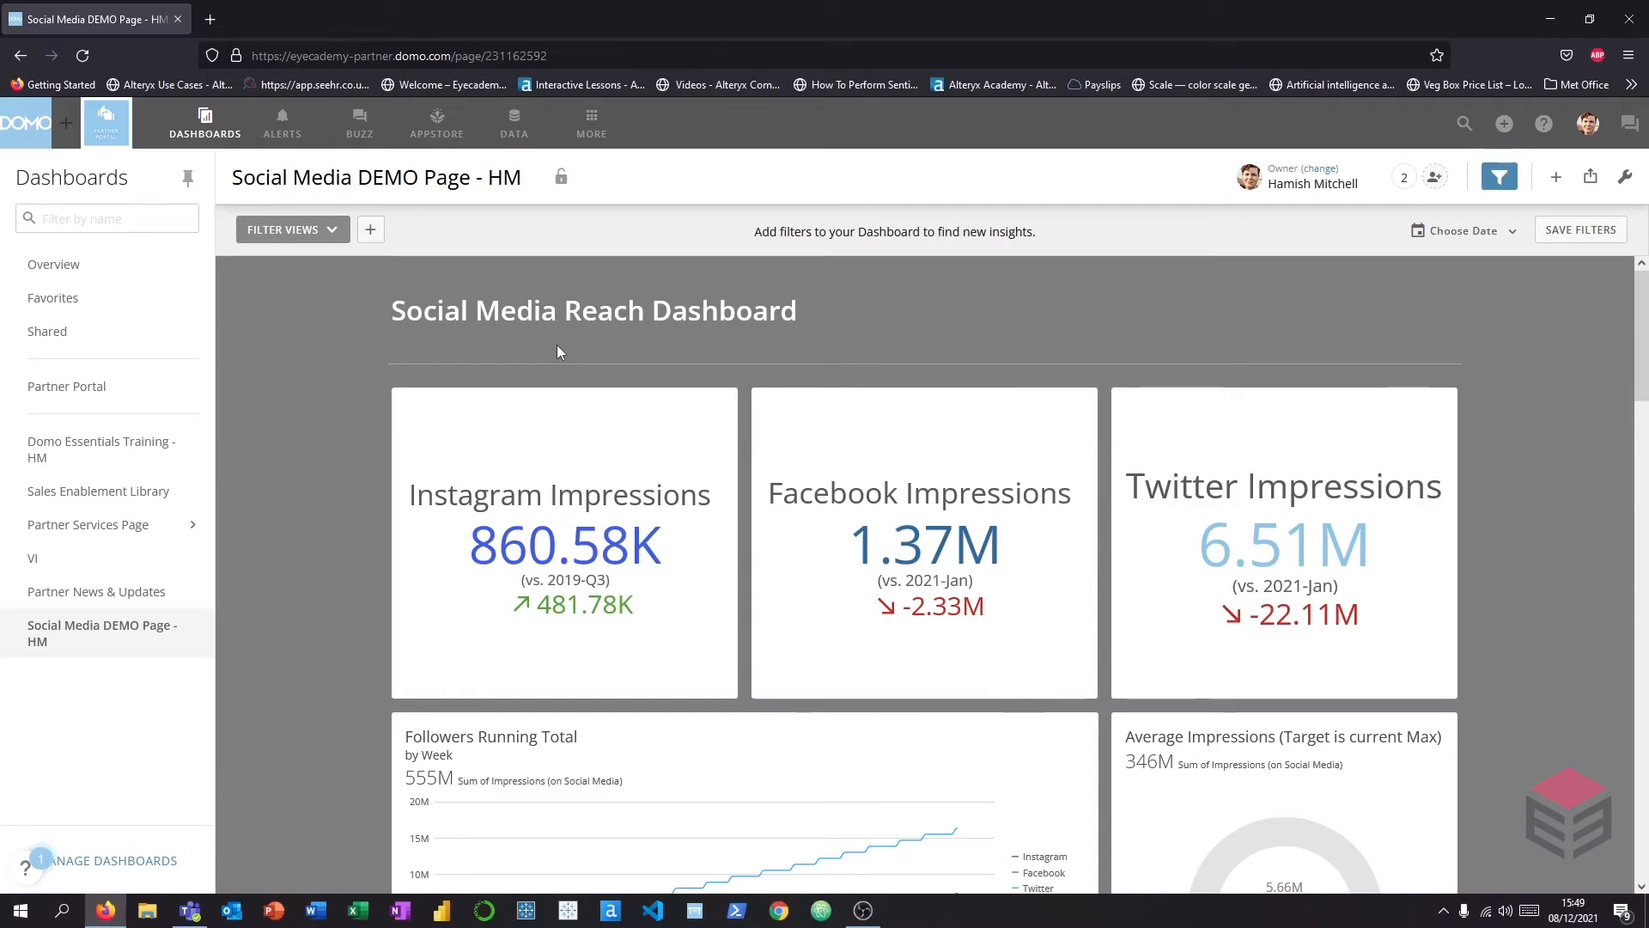
pyautogui.scroll(-6, 600, 298)
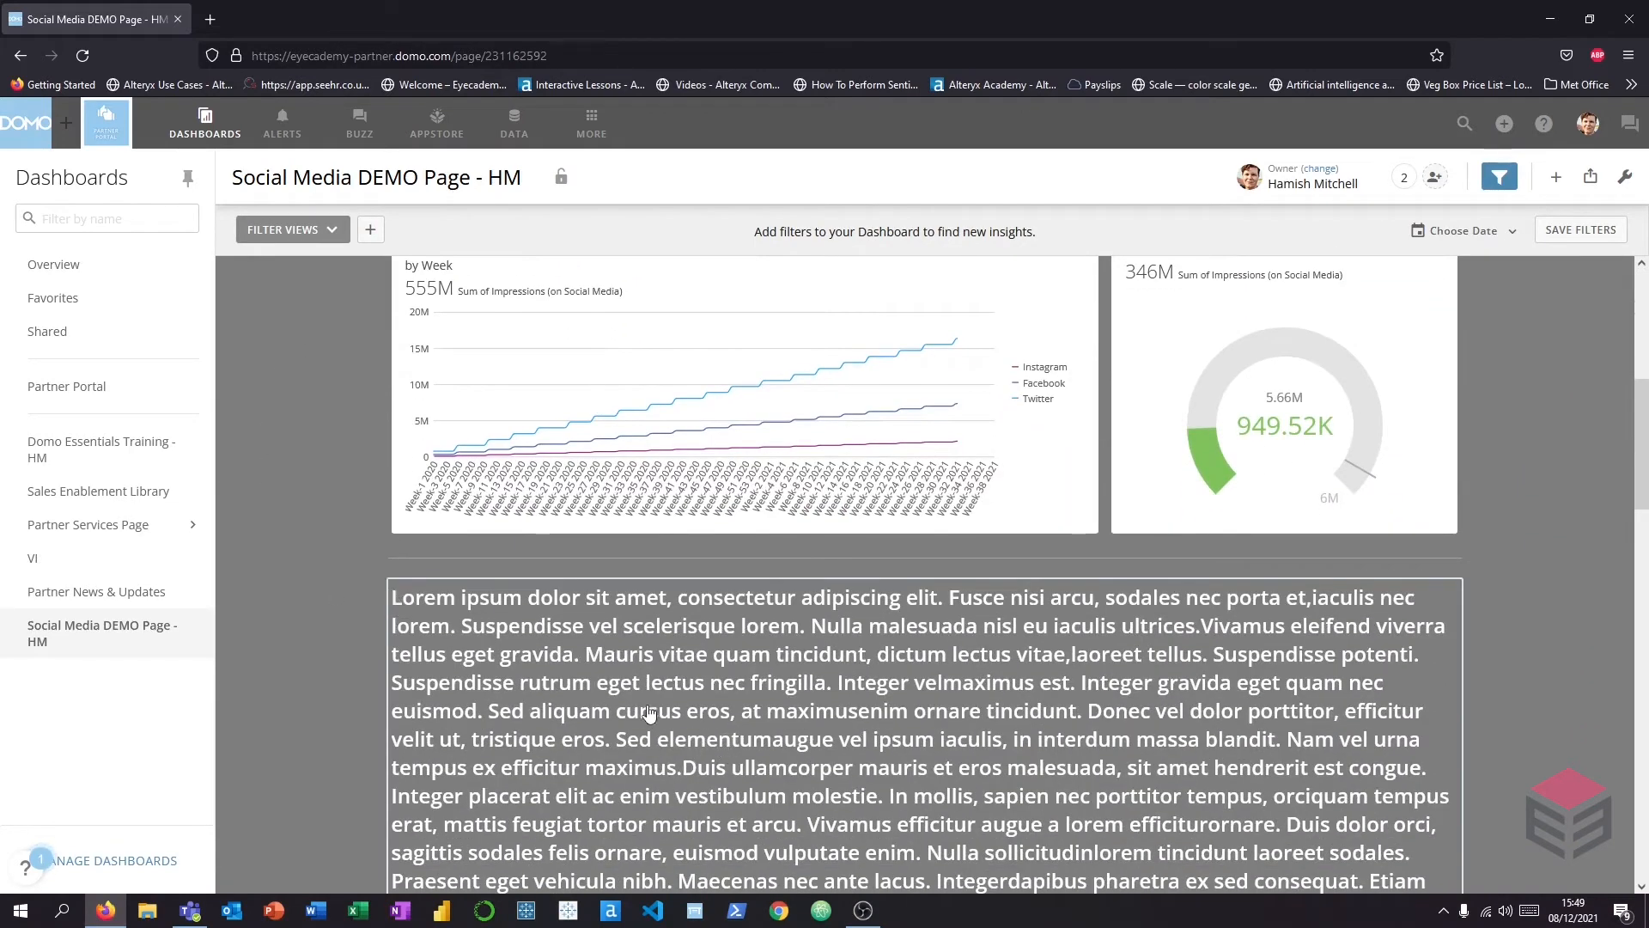
pyautogui.scroll(6, 720, 747)
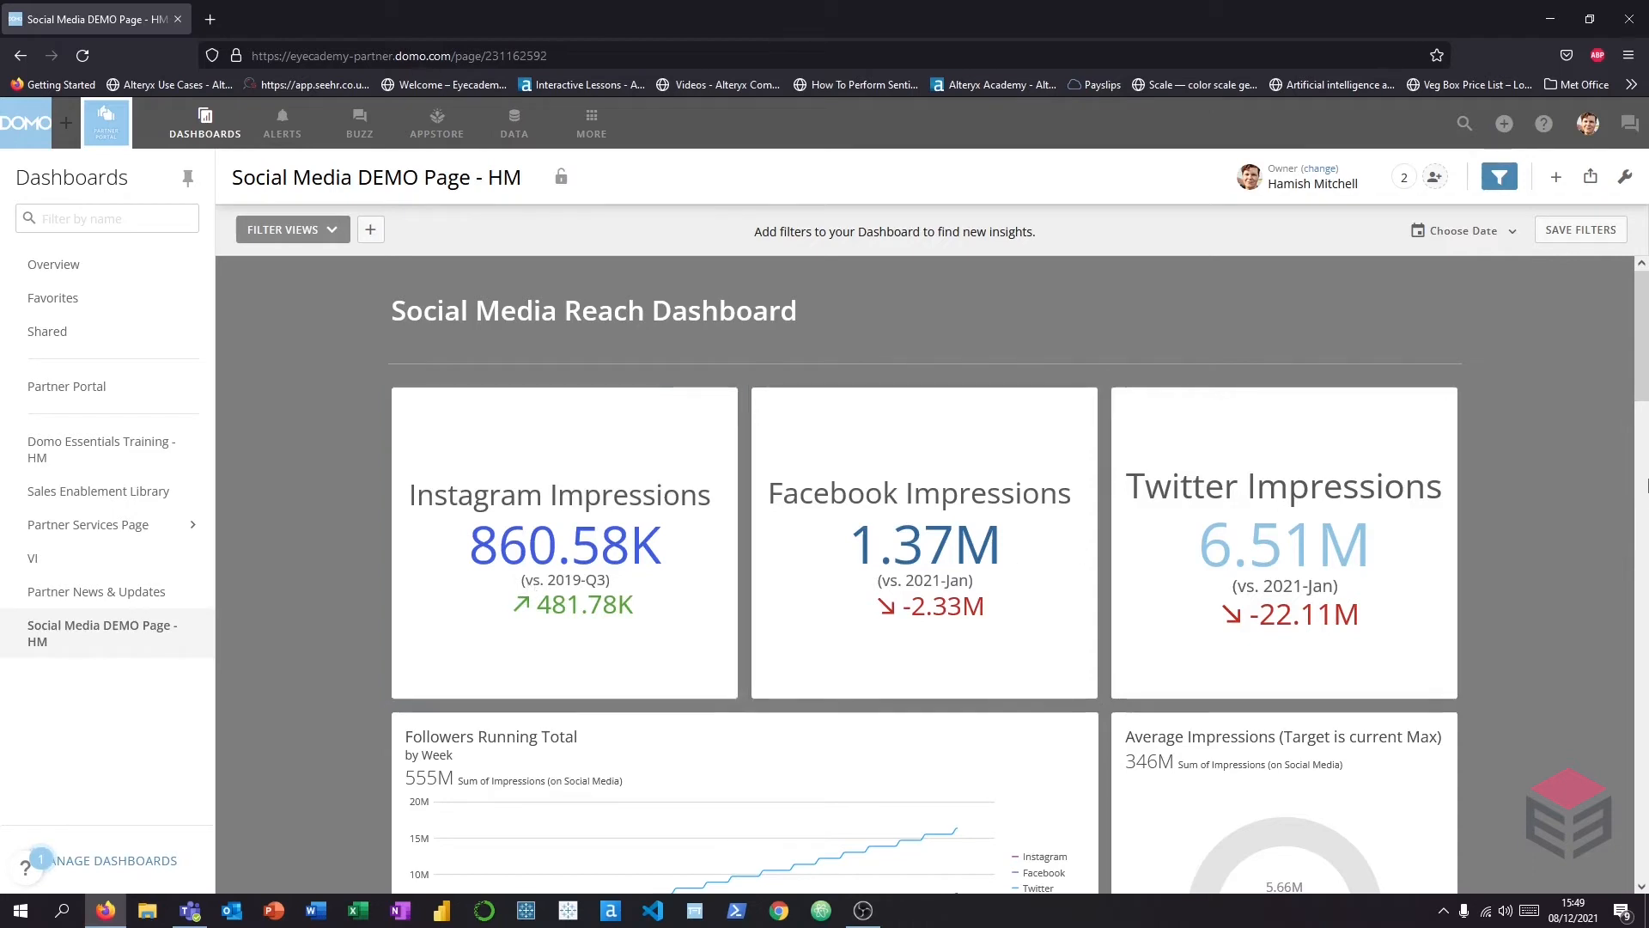
# Start a new visualization card on this dashboard from the existing dataset Insta And Twitter Combined UM - HM.
pyautogui.click(1563, 184)
pyautogui.click(1484, 258)
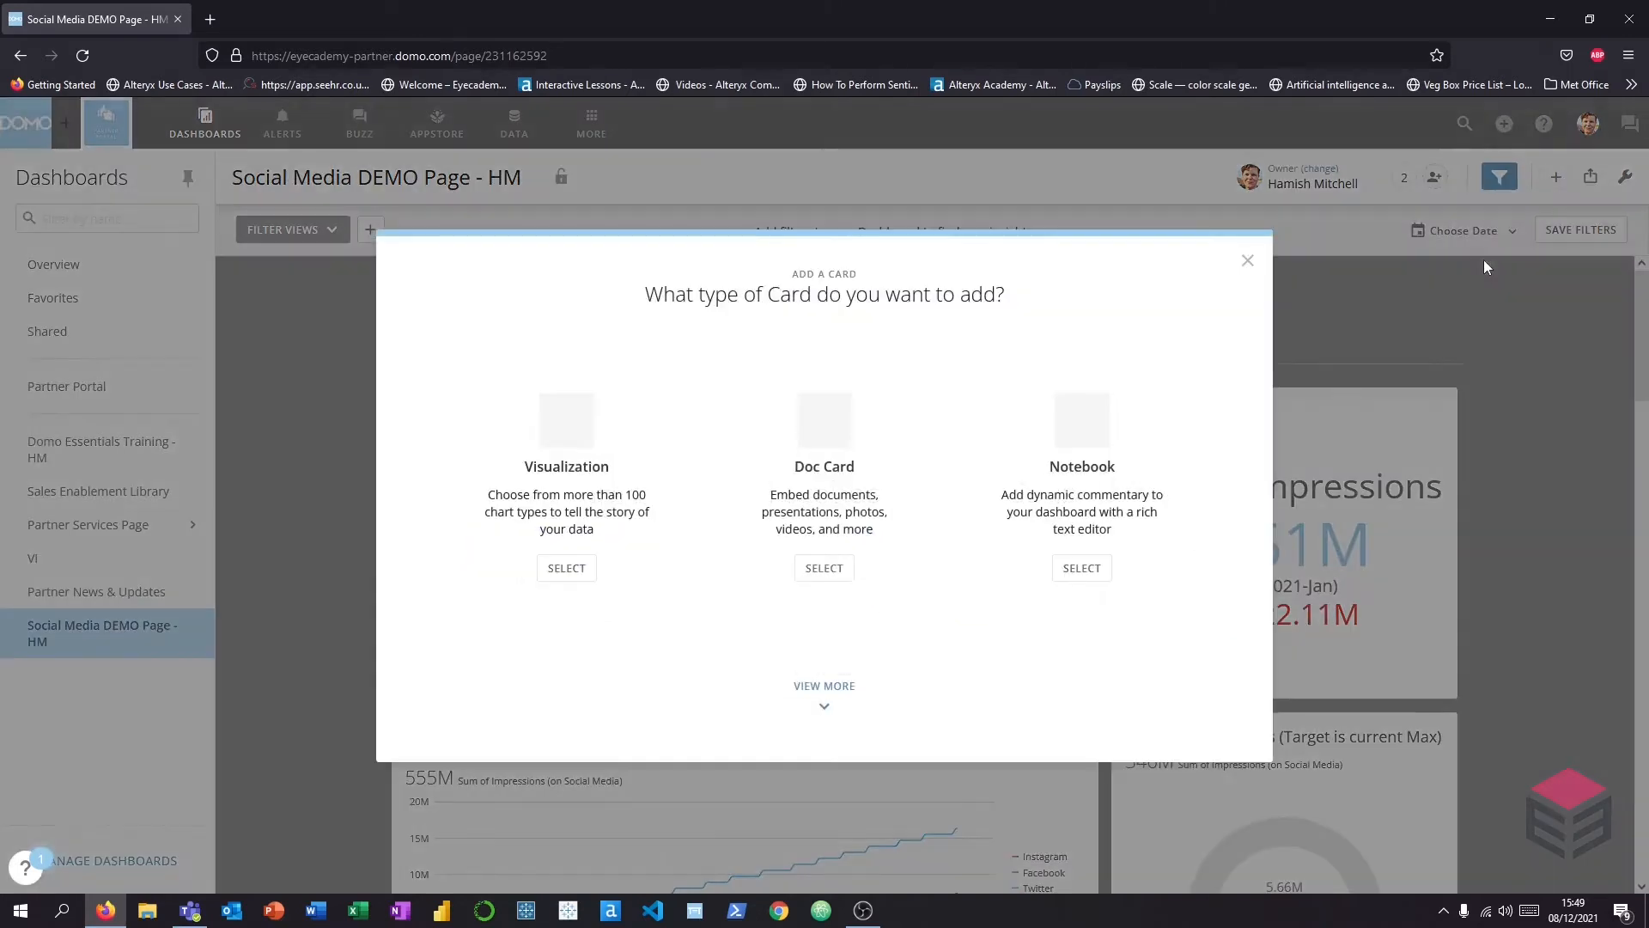
pyautogui.click(563, 571)
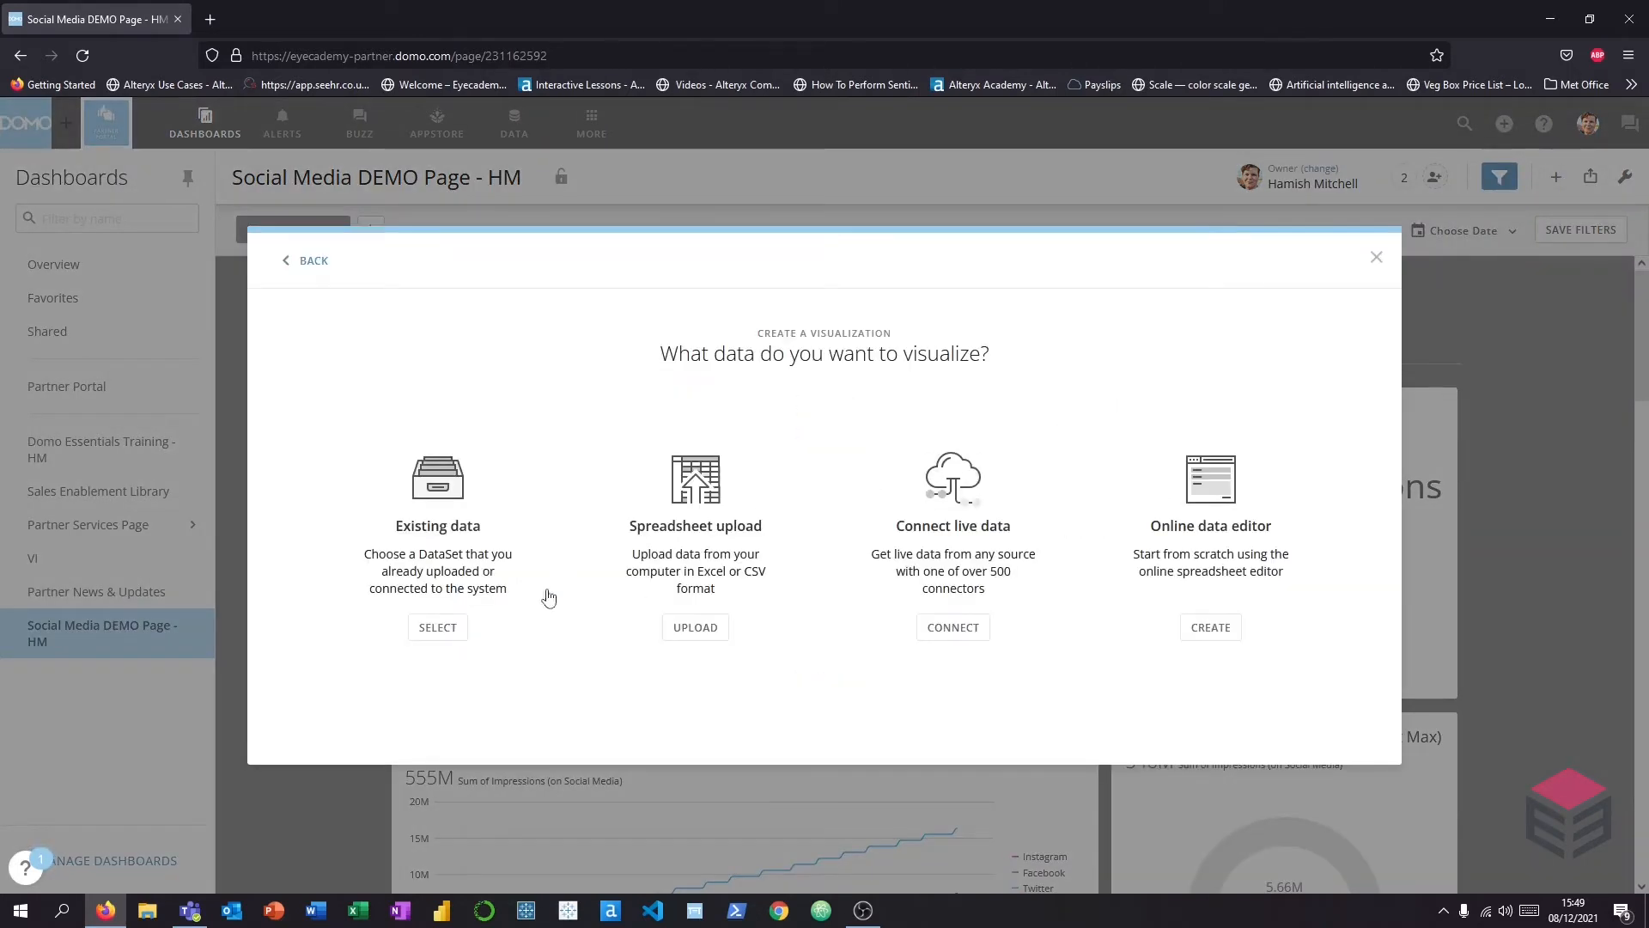
pyautogui.click(453, 633)
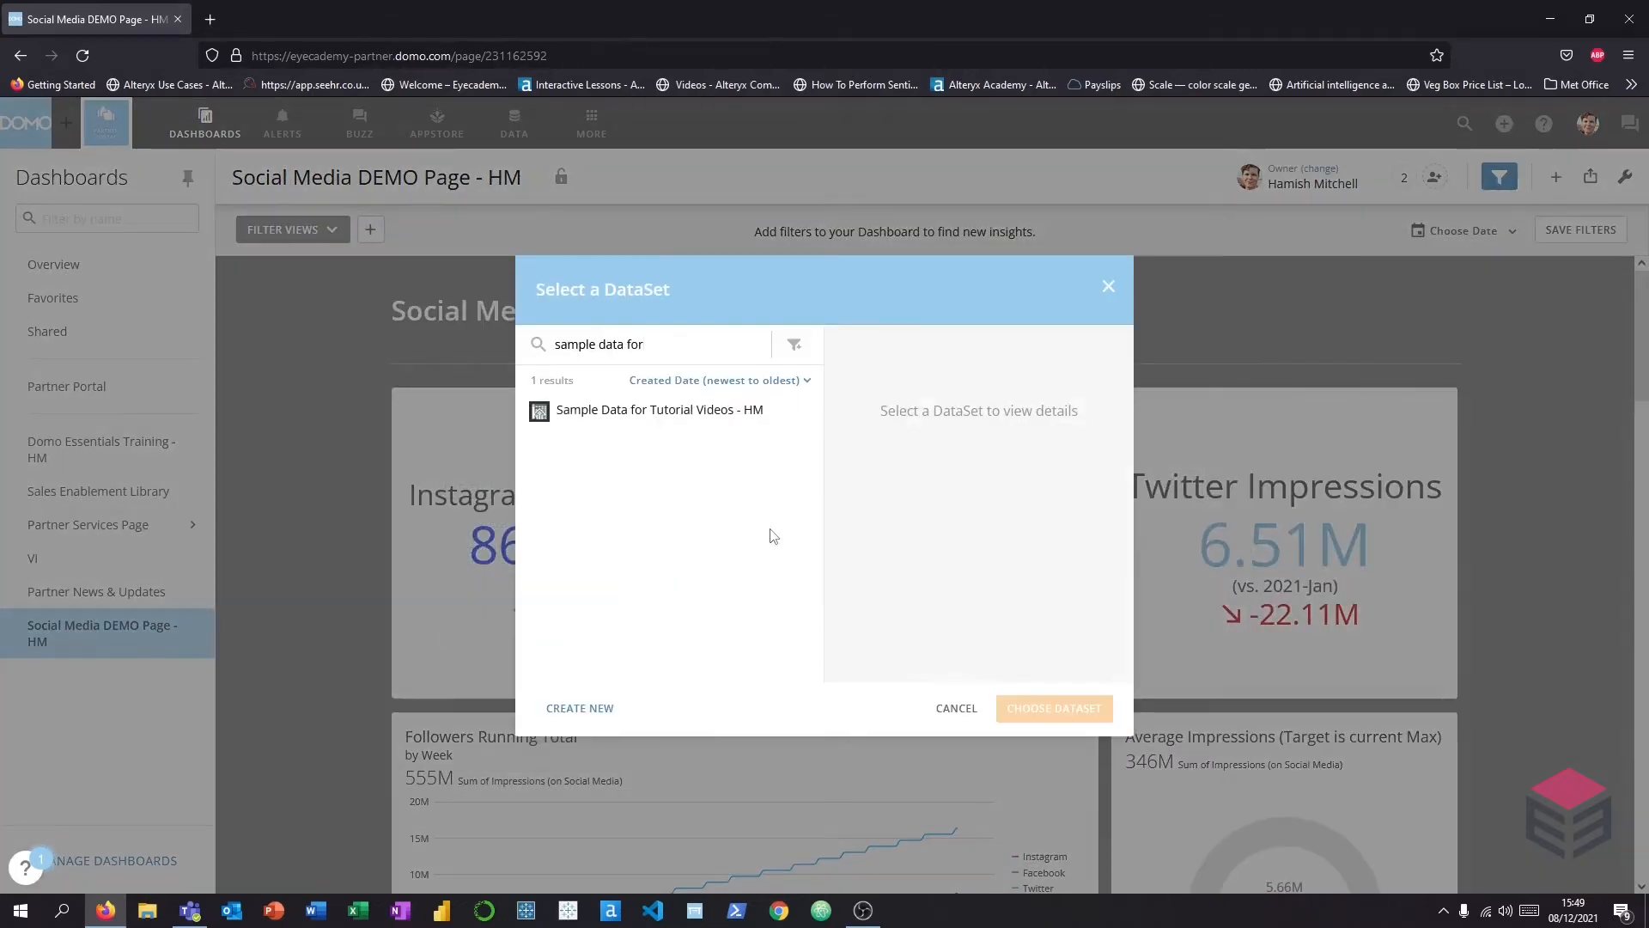
pyautogui.write('inst')
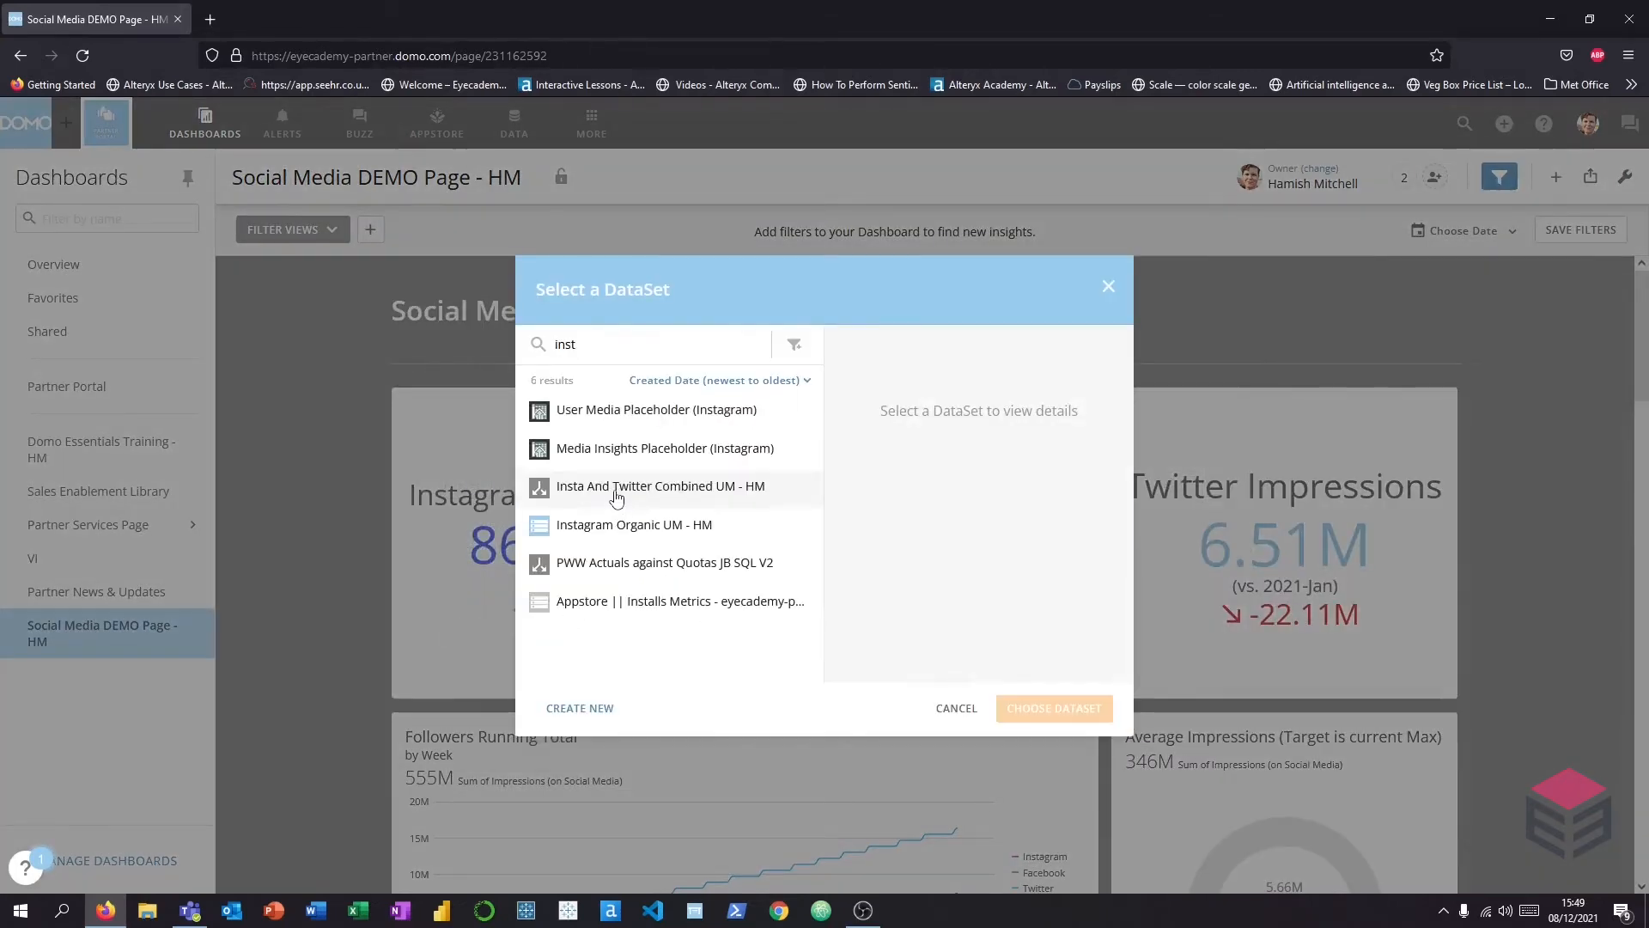
pyautogui.click(694, 494)
pyautogui.click(1039, 711)
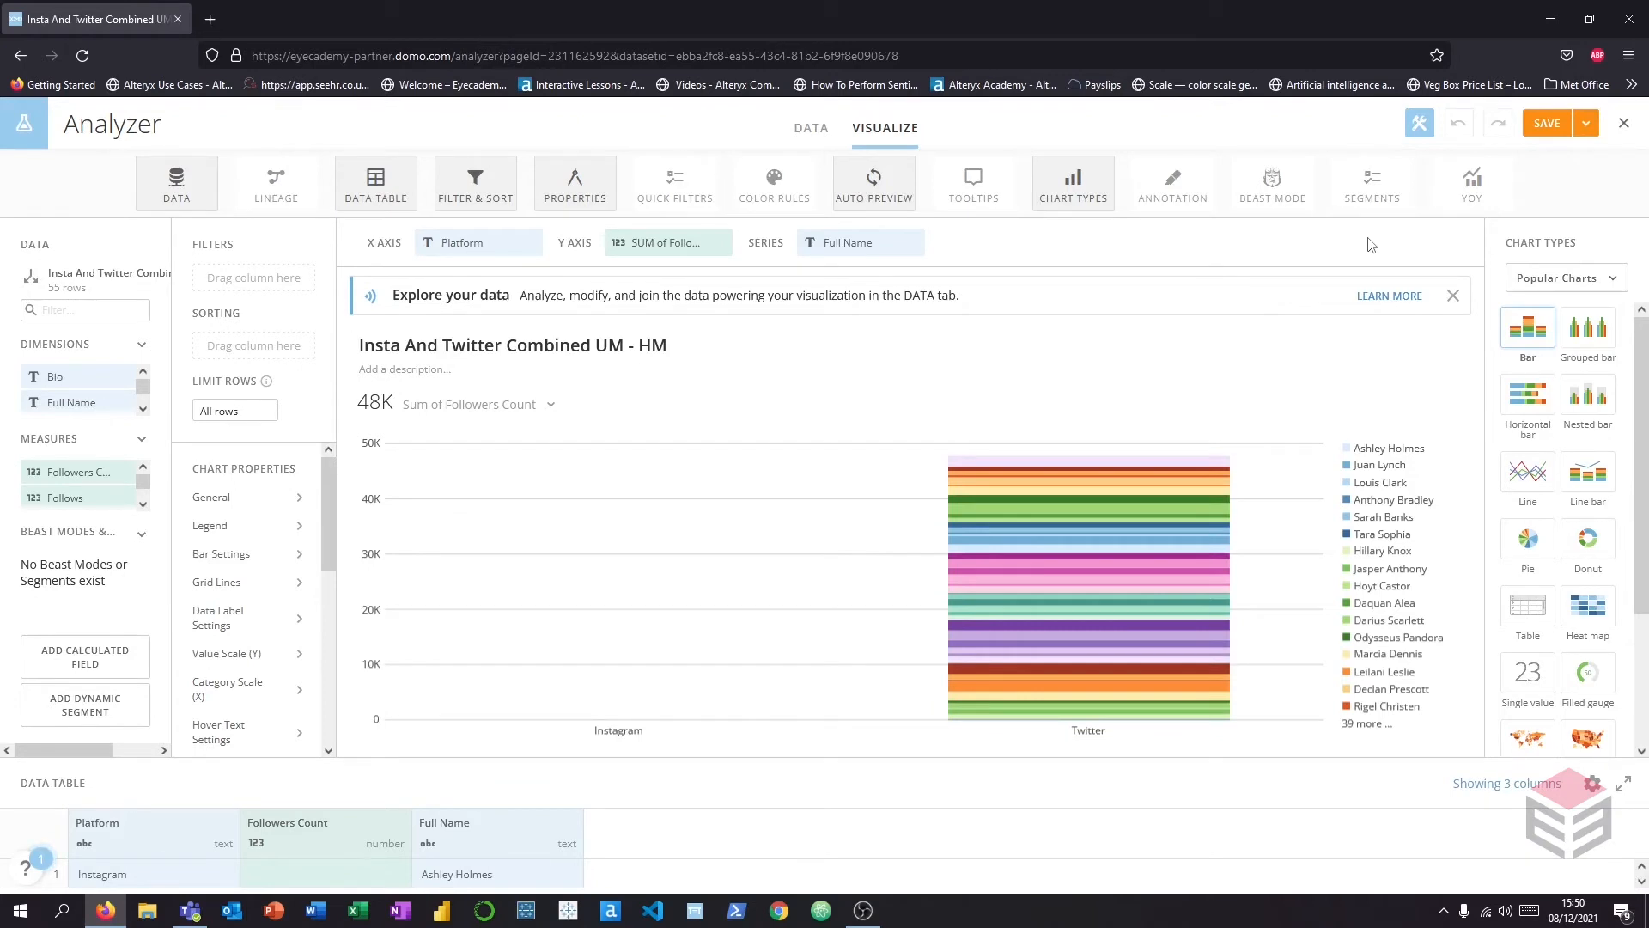
# Change the card's chart type to Treemap from the Pie and funnel group.
pyautogui.click(1605, 280)
pyautogui.click(1544, 550)
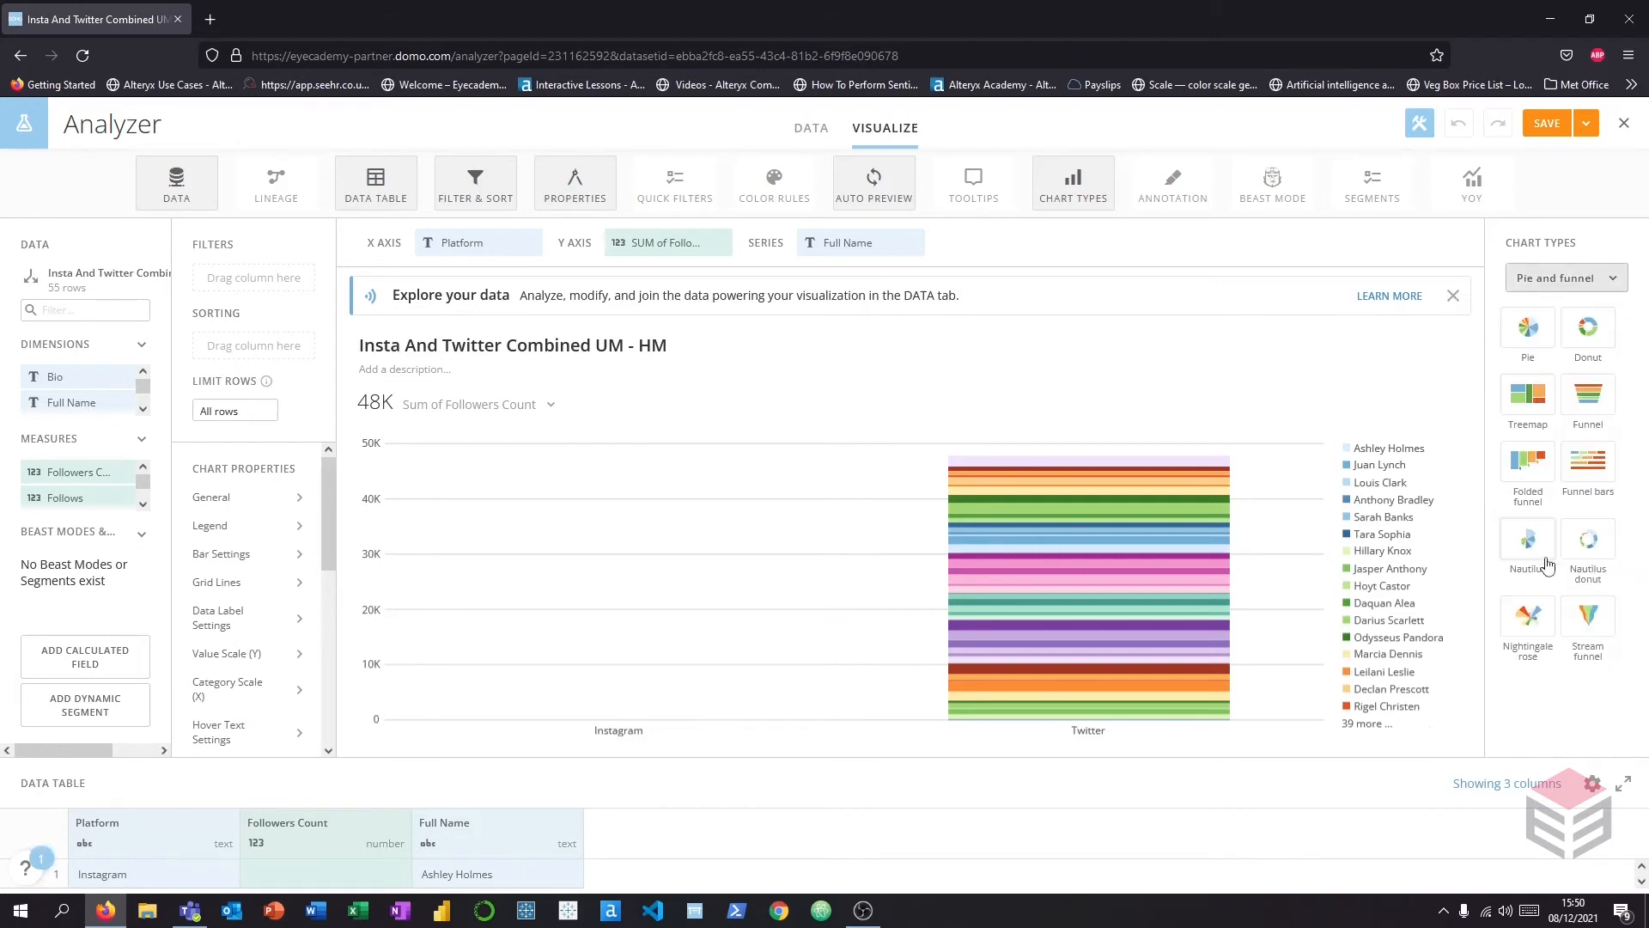
pyautogui.click(1524, 410)
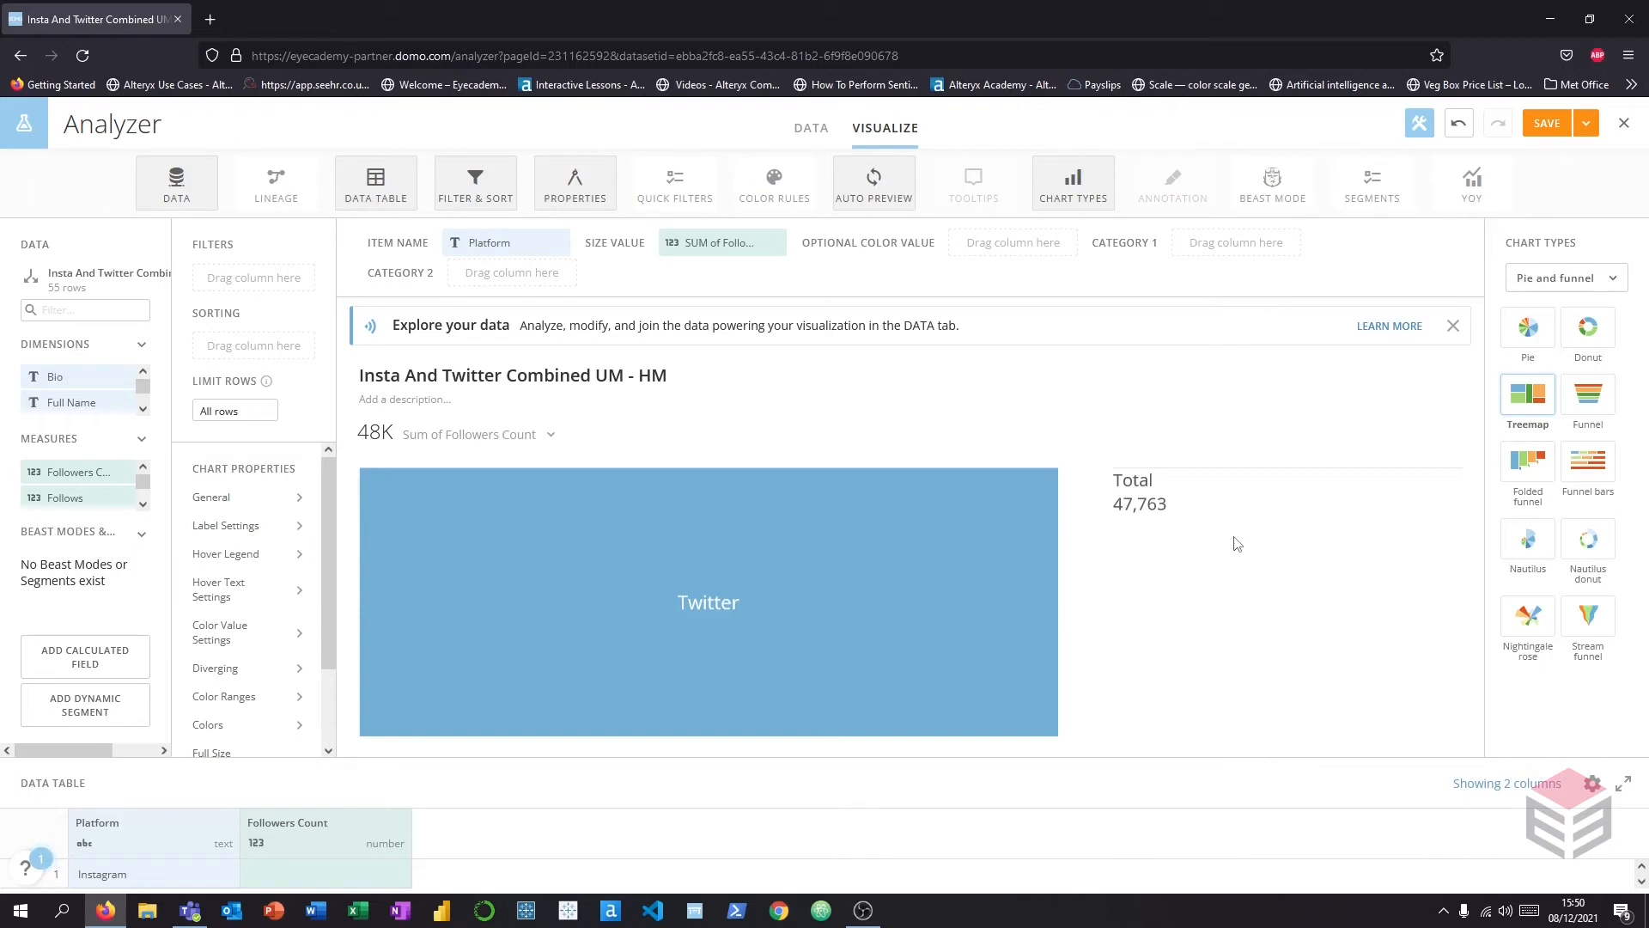
# Use Full Name as the treemap's item name and Followers Count as its optional color value, and exit without saving.
pyautogui.moveTo(926, 675)
pyautogui.moveTo(146, 411); pyautogui.dragTo(545, 243)
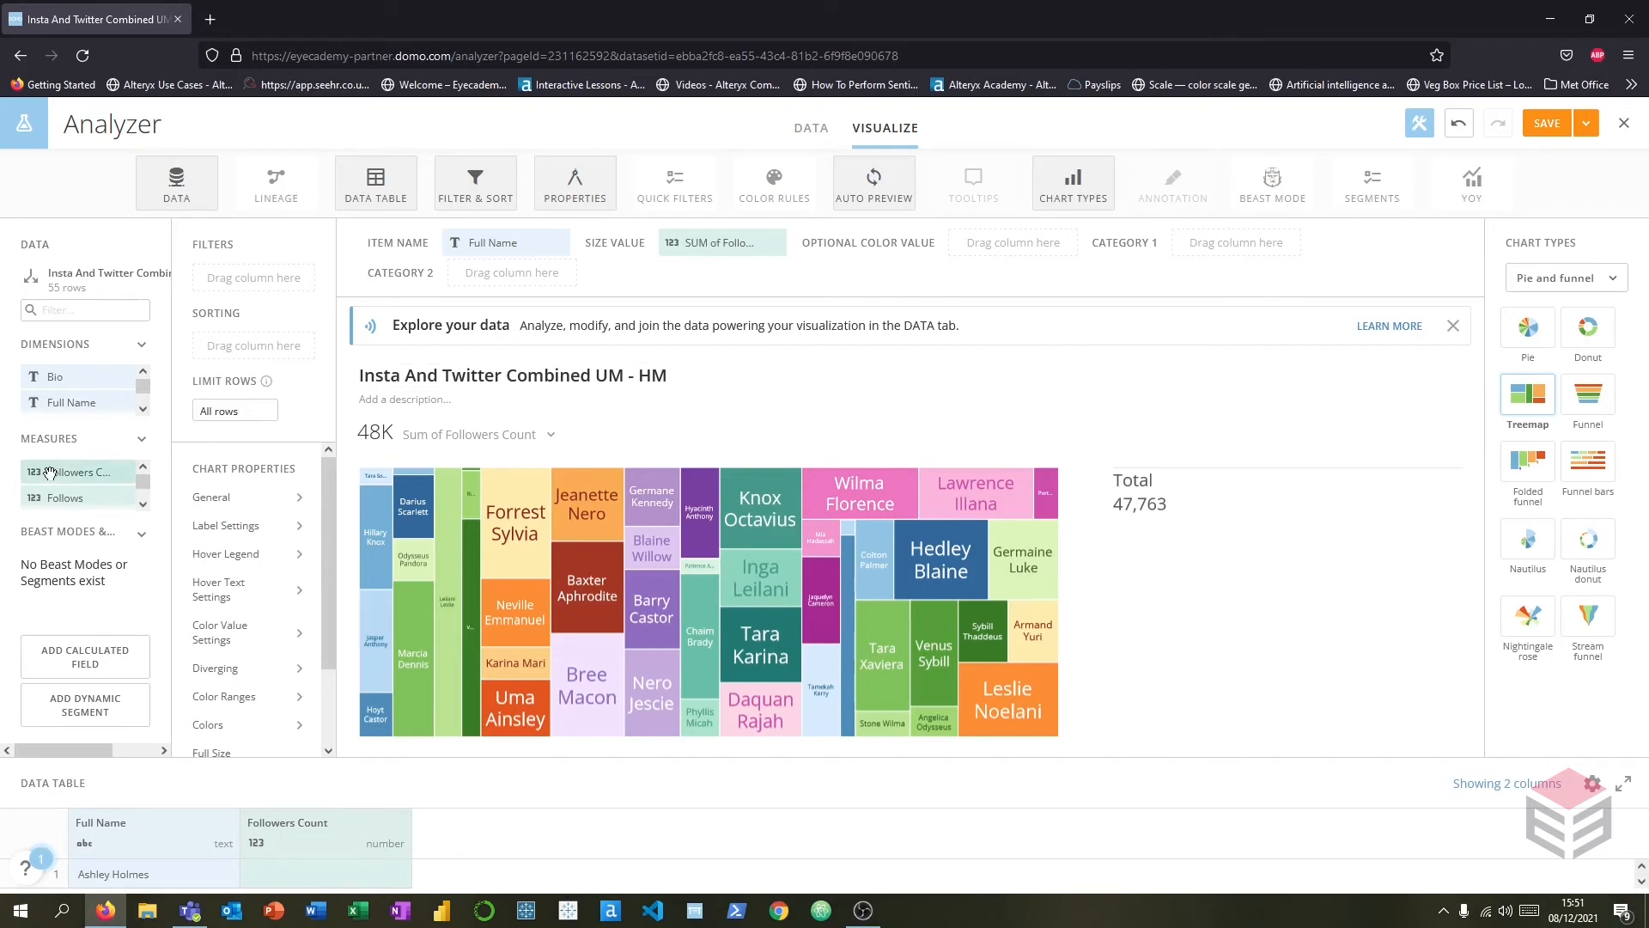
pyautogui.moveTo(50, 472); pyautogui.dragTo(1019, 254)
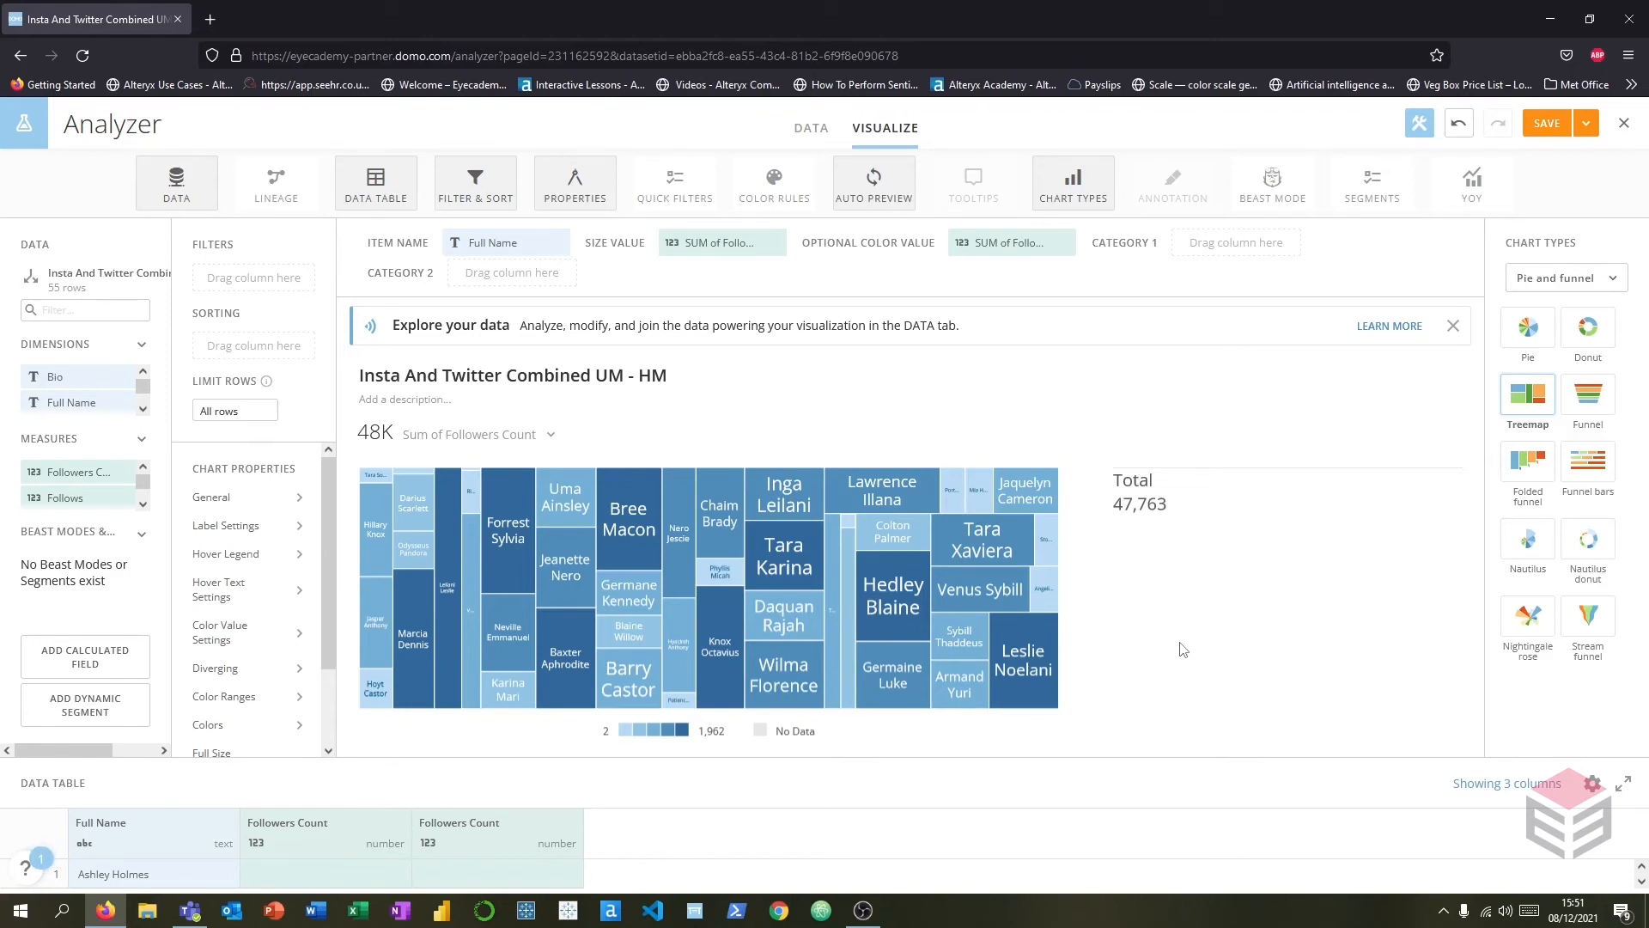
pyautogui.click(1626, 127)
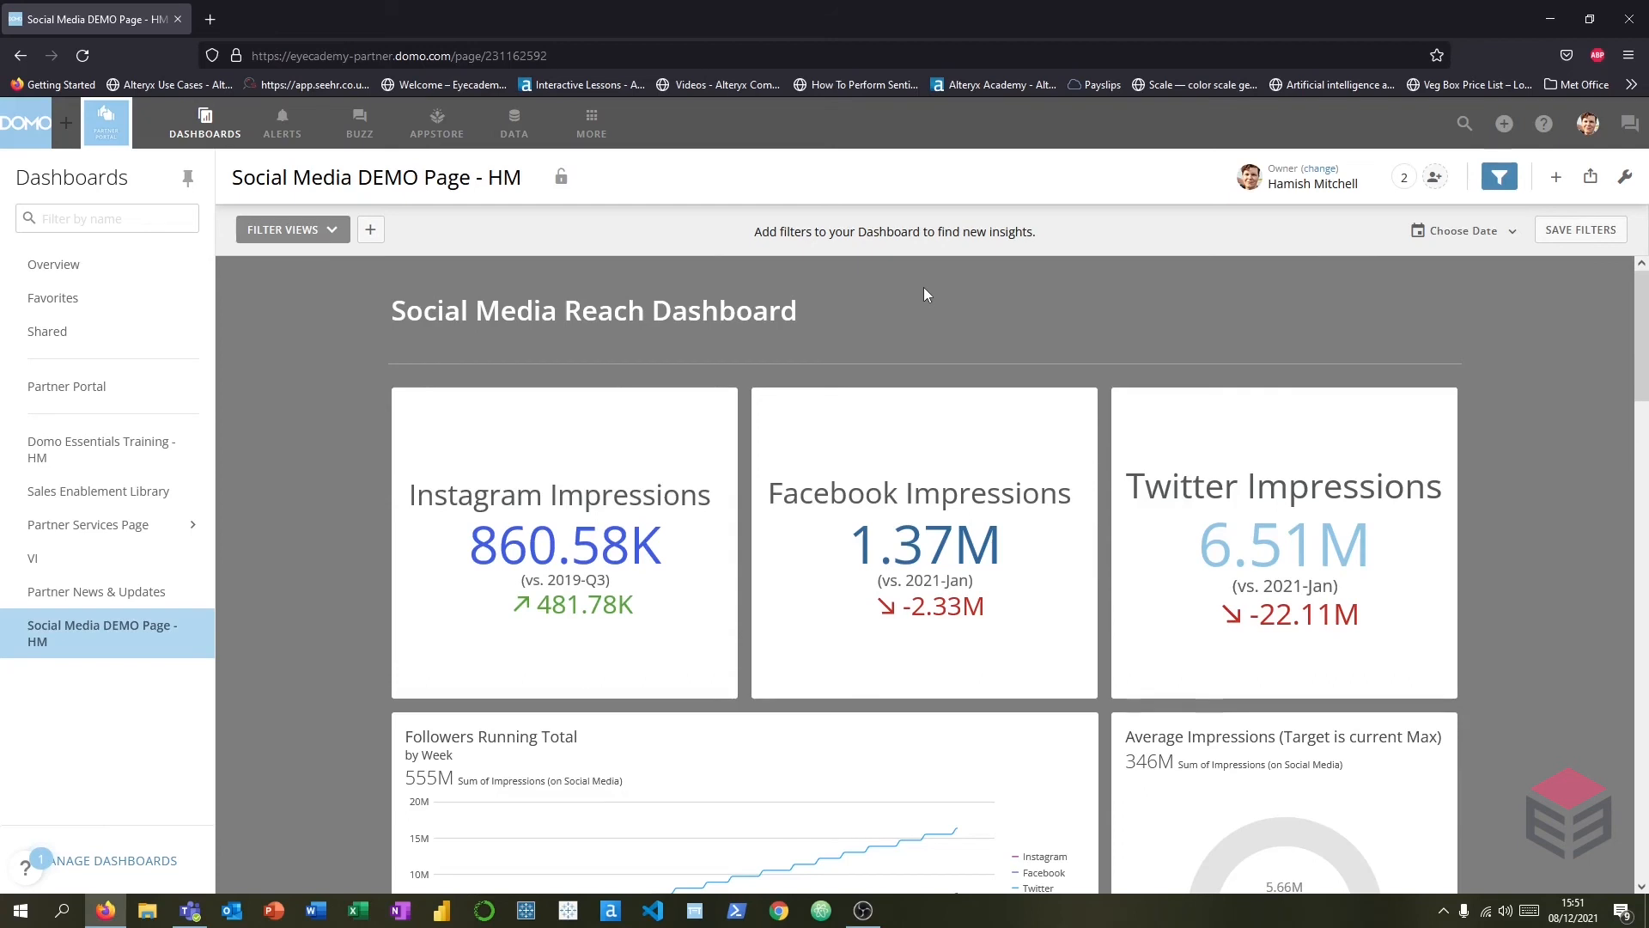
# Look through the alerts, the Buzz conversations and the Appstore.
pyautogui.click(293, 146)
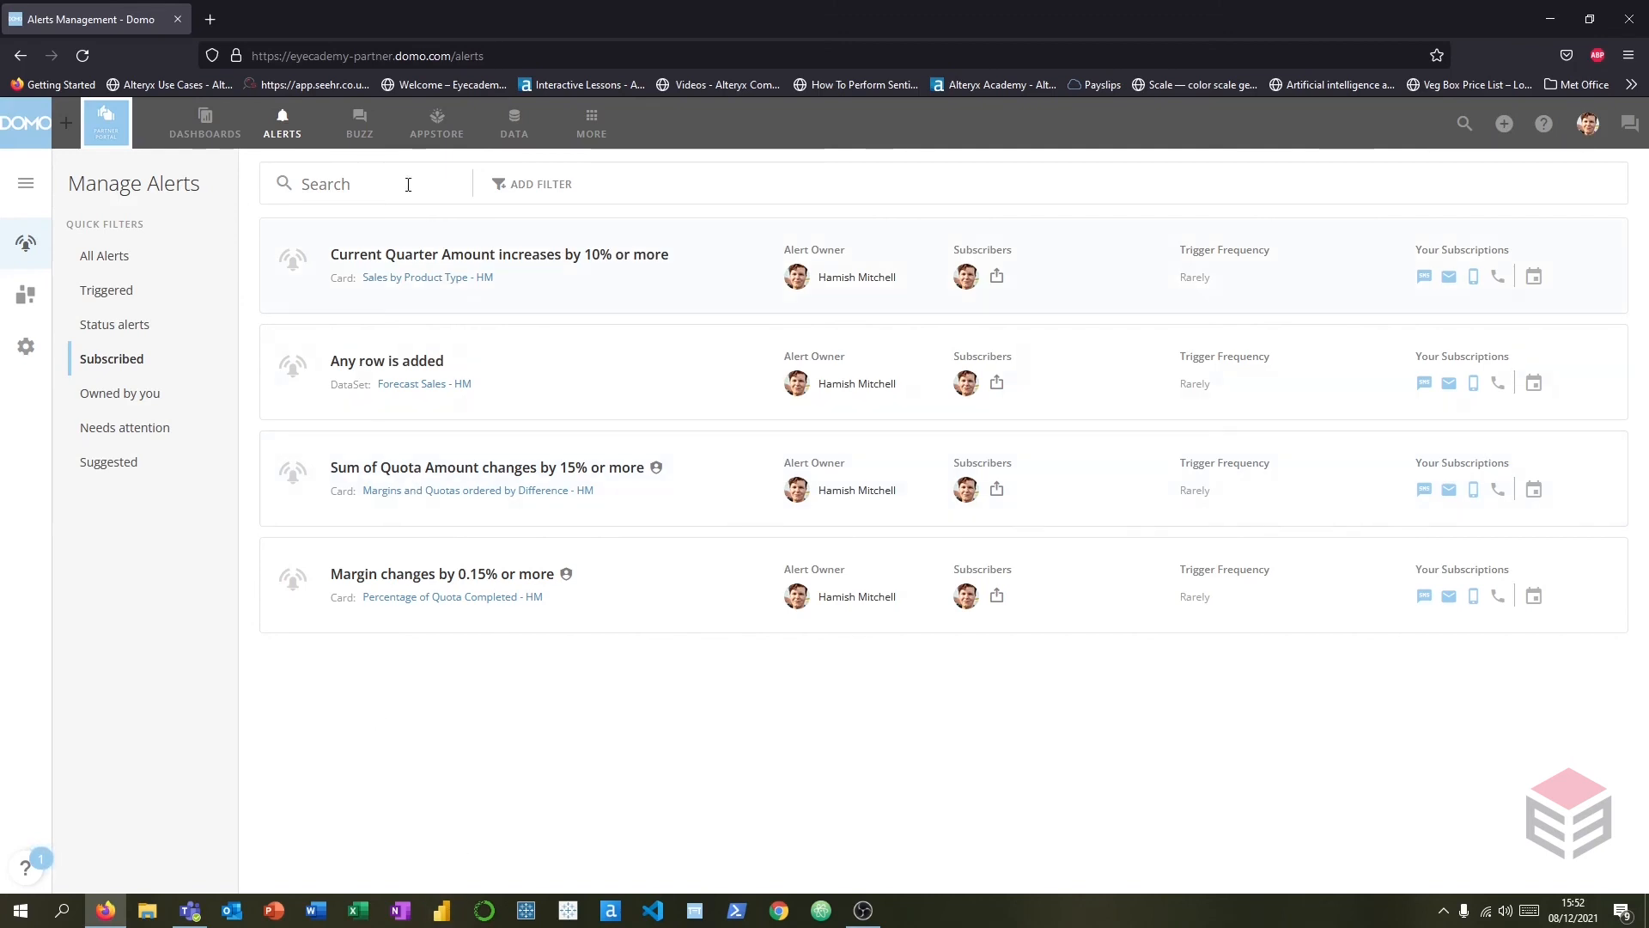
pyautogui.click(359, 113)
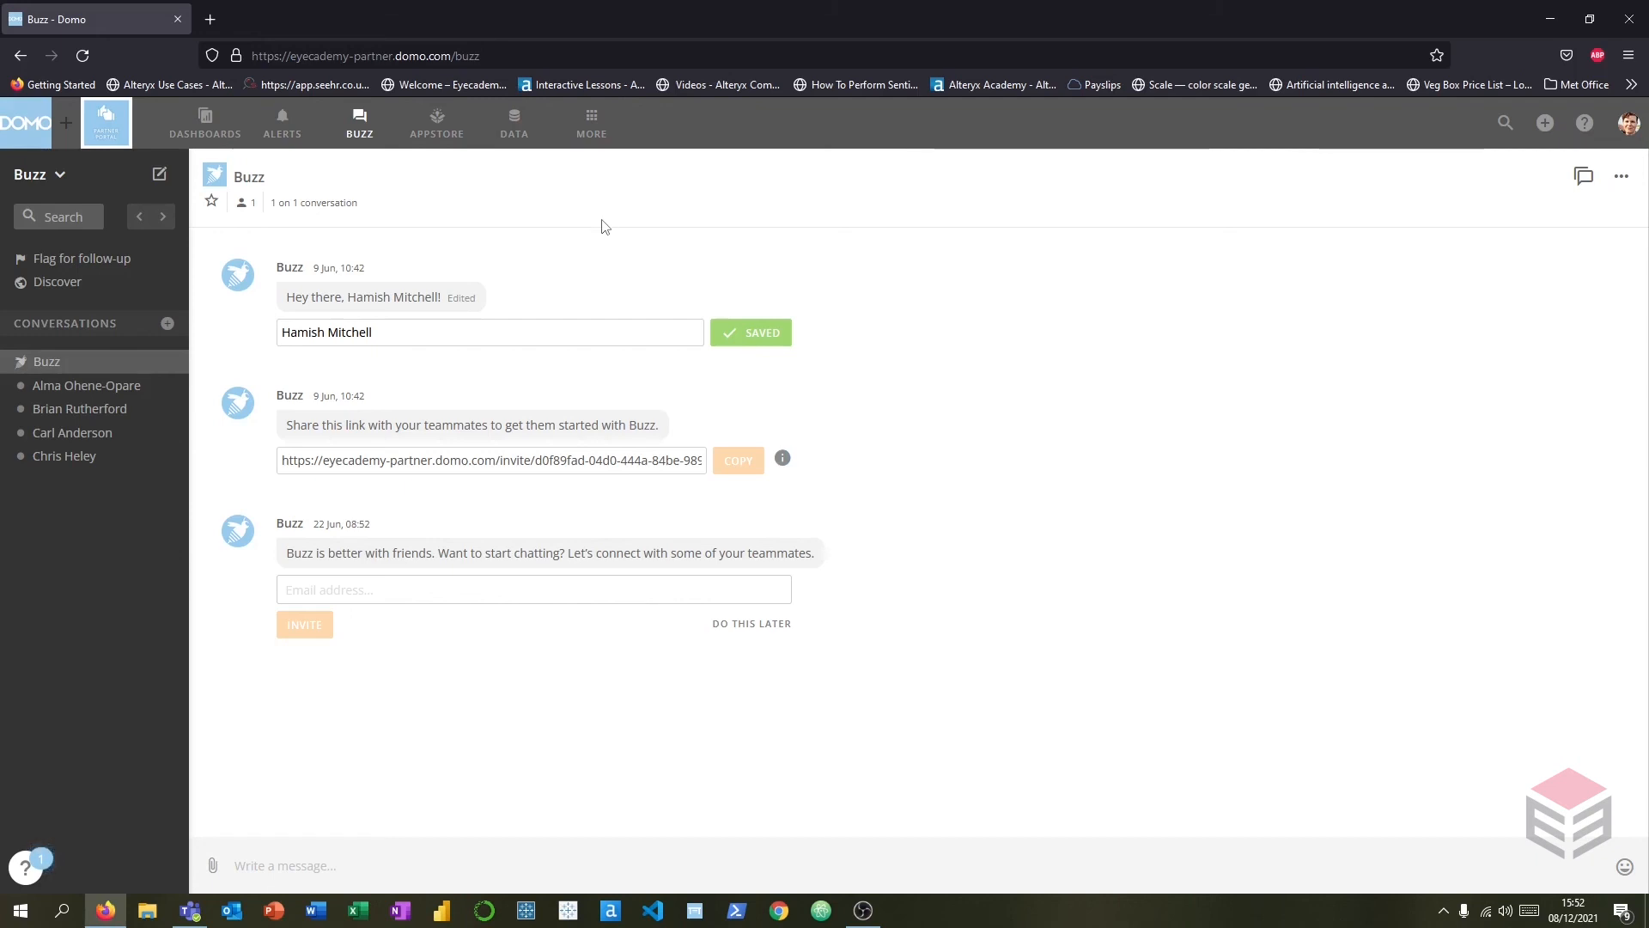
pyautogui.click(450, 140)
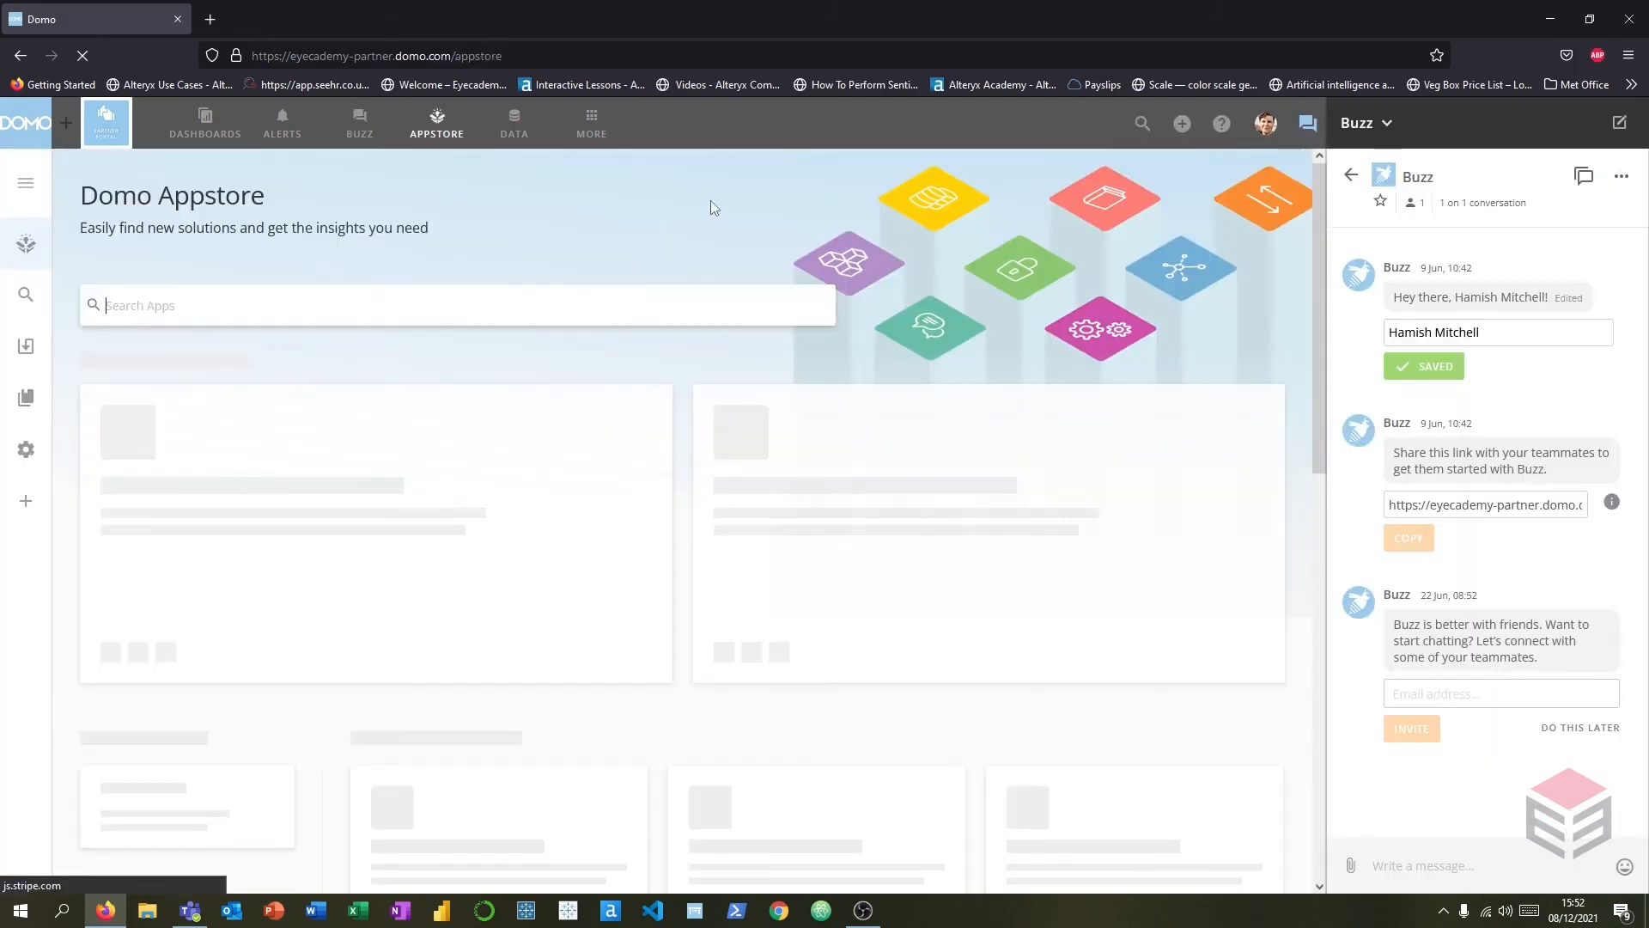